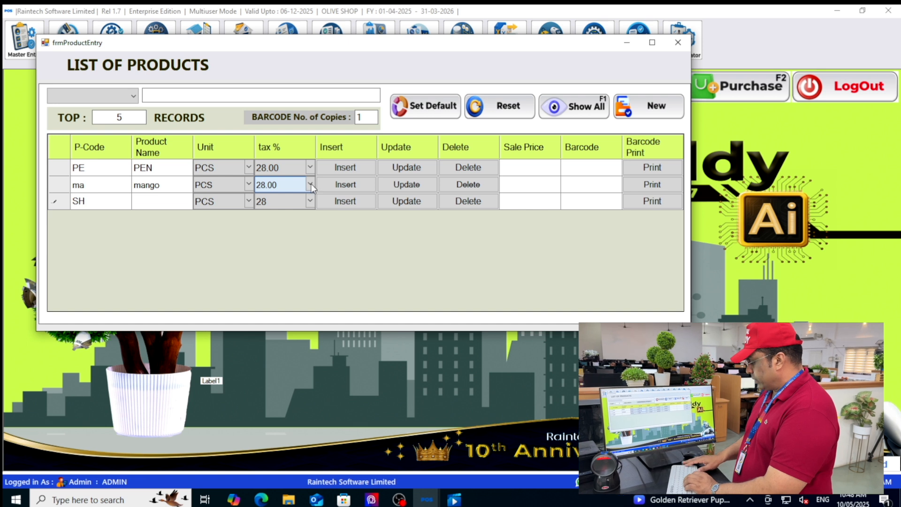
- Name the product with code SH as SHIRT FOR MEN and save it to the product list
key("Tab")
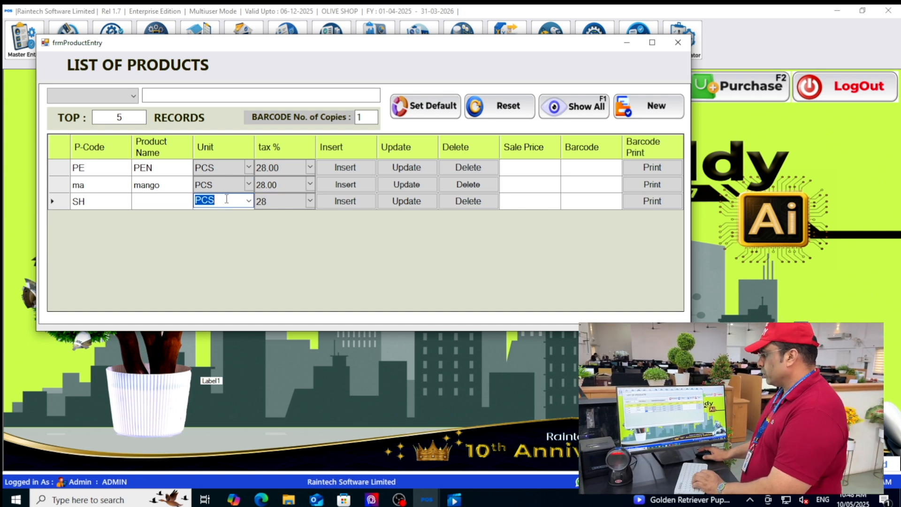
left_click(172, 200)
left_click(172, 199)
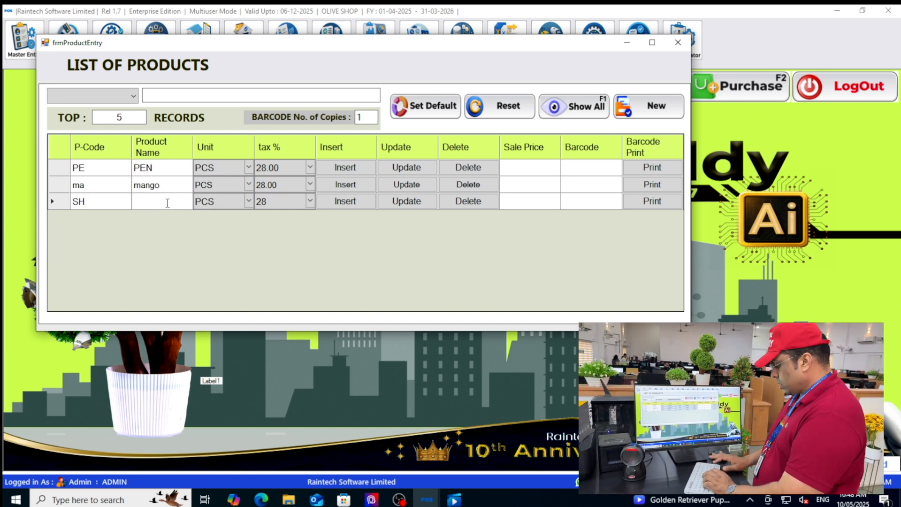
type("SHIRT FOR MEN")
key("Return")
key("Return")
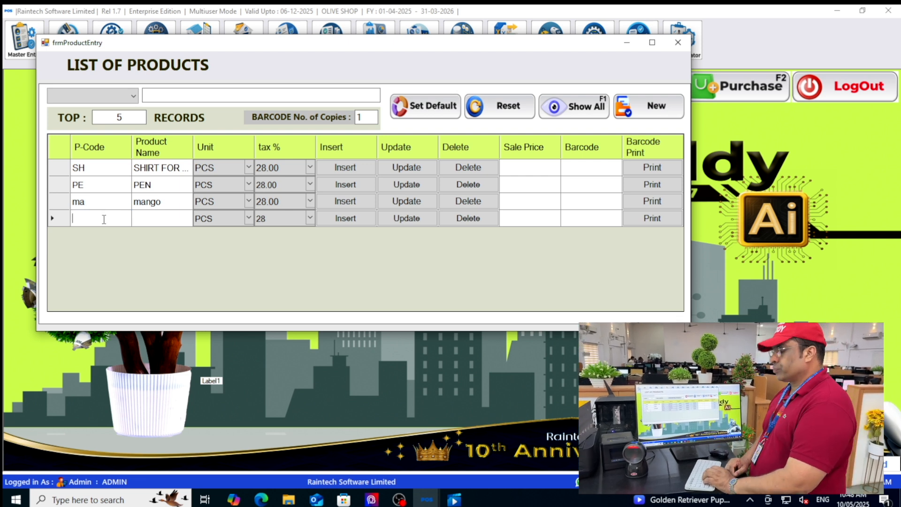
- Add a product with code SA named SAREE KANJIPURAM and save it to the product list
key("Tab")
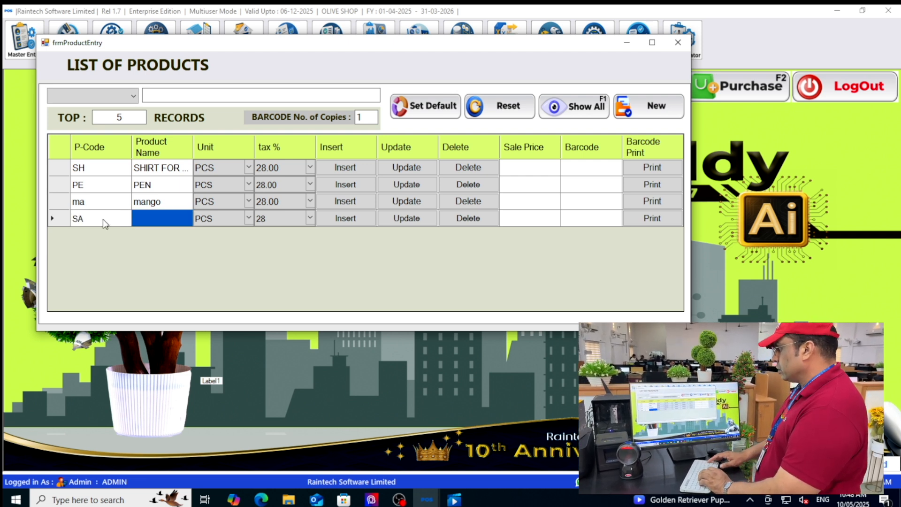
type("SAREE")
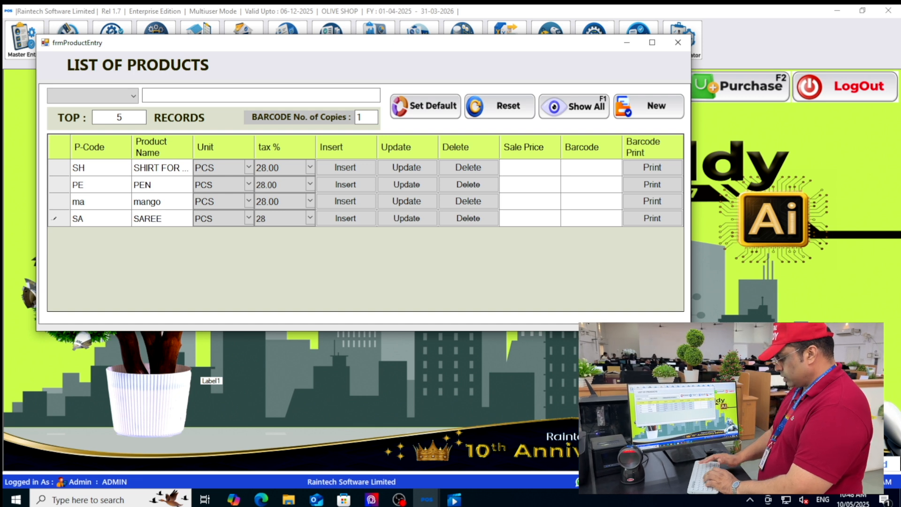
type(" KANJIPURAM")
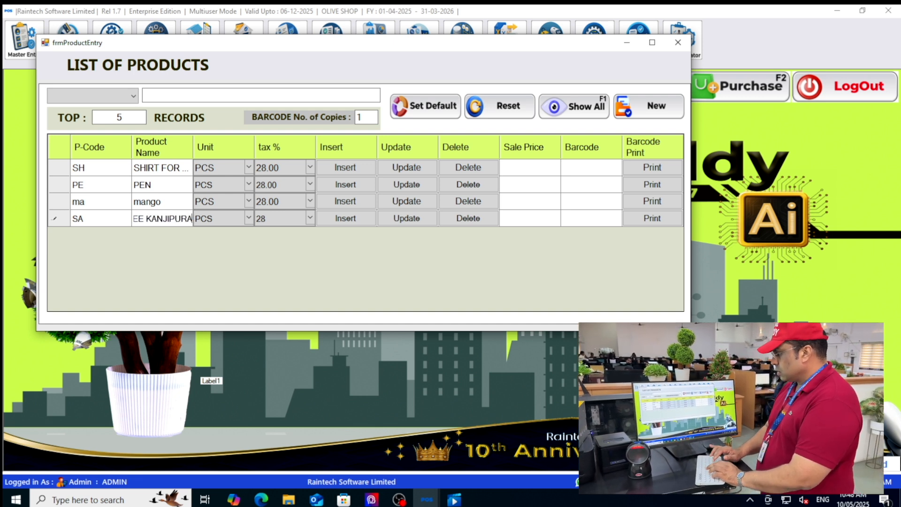
key("Return")
key("Return")
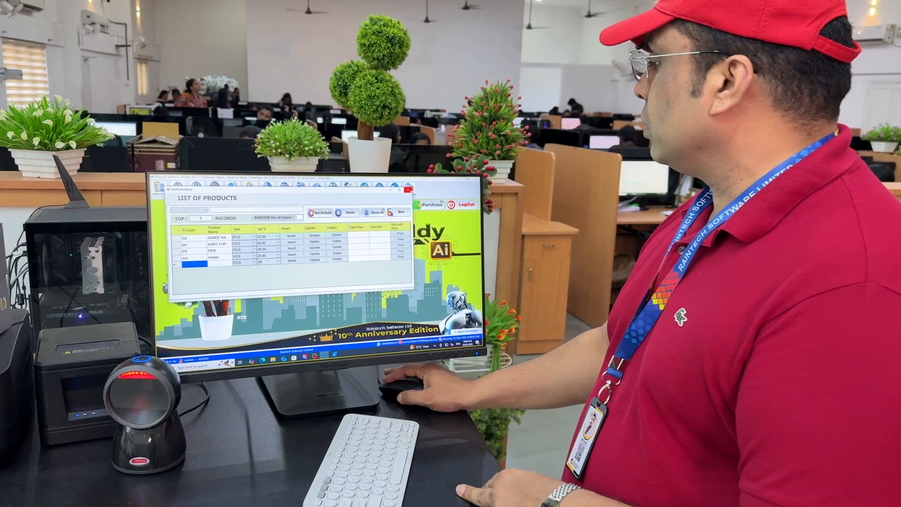
- Close the product list, open the point-of-sale screen and enable barcode entry for D-Sale
left_click(410, 200)
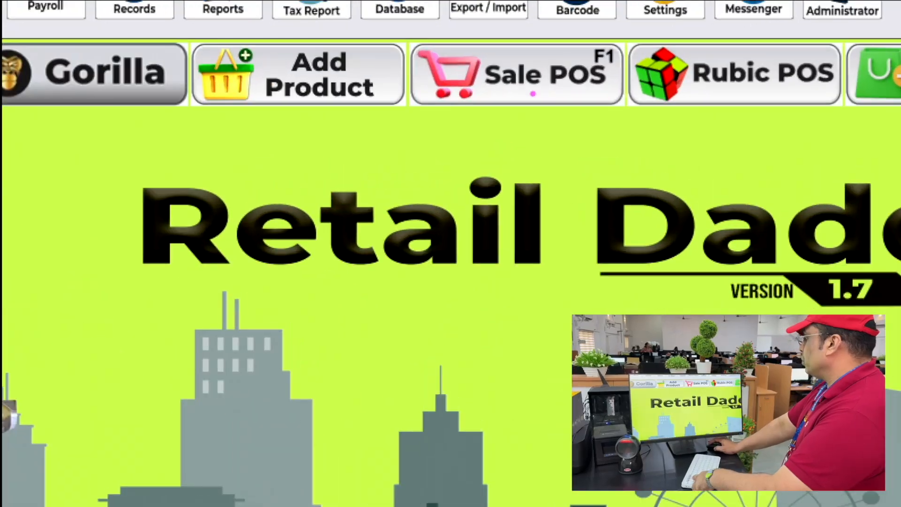
left_click(540, 70)
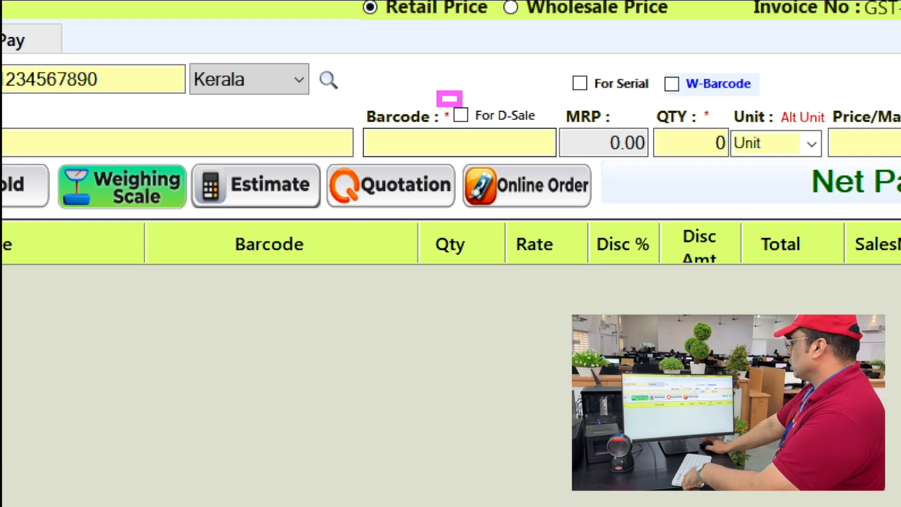
left_click(461, 115)
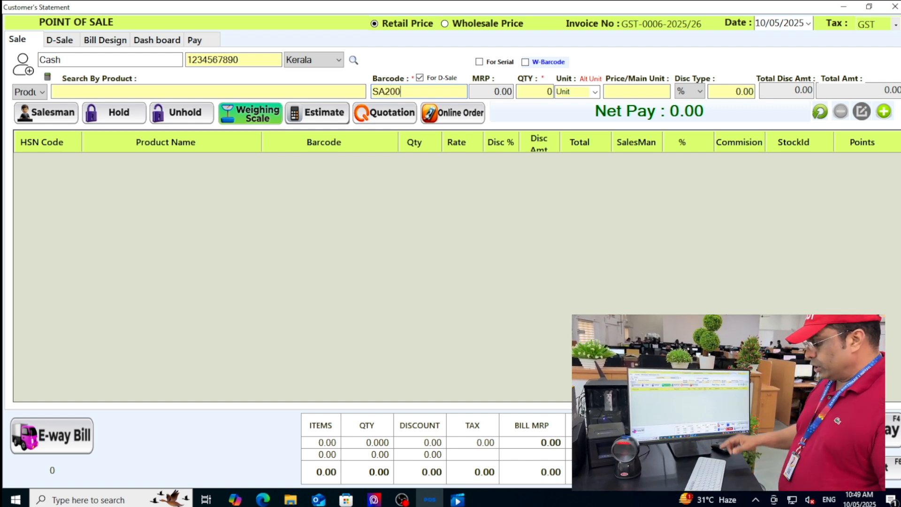
- Add the items with code-and-price entries SA200, SA300, SA900, SH800 and PE10 to the bill
key("Return")
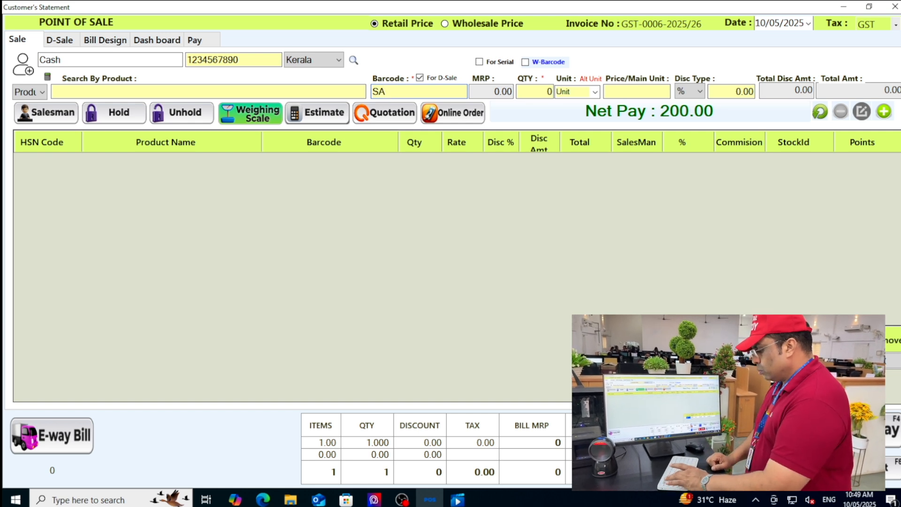
key("Return")
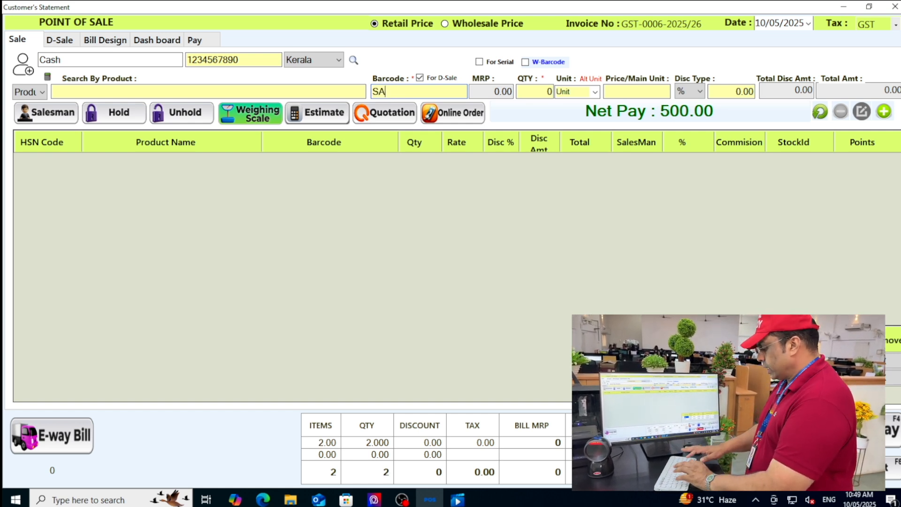
type("SA900")
key("Return")
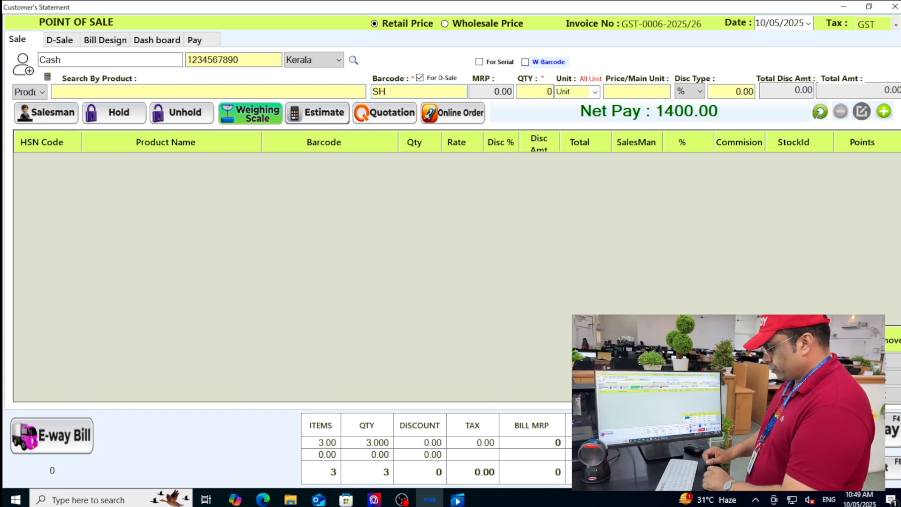
type("SH800")
key("Return")
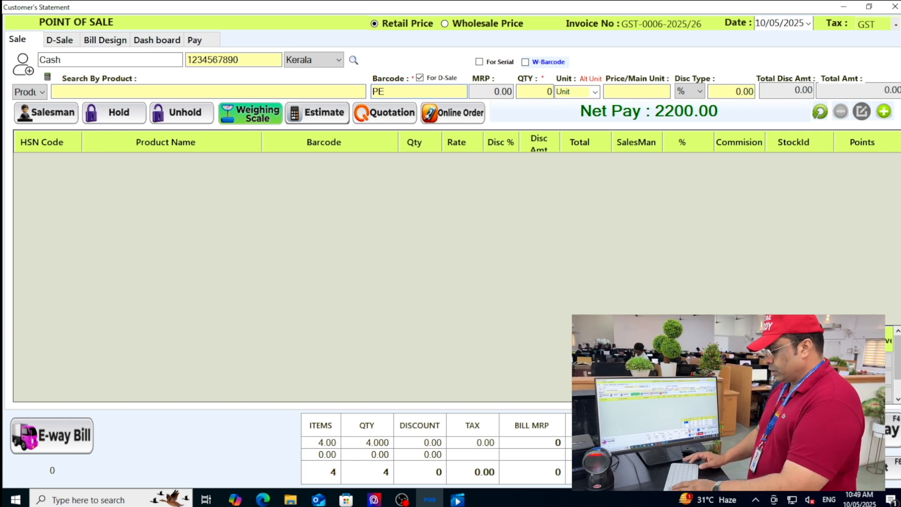
key("Return")
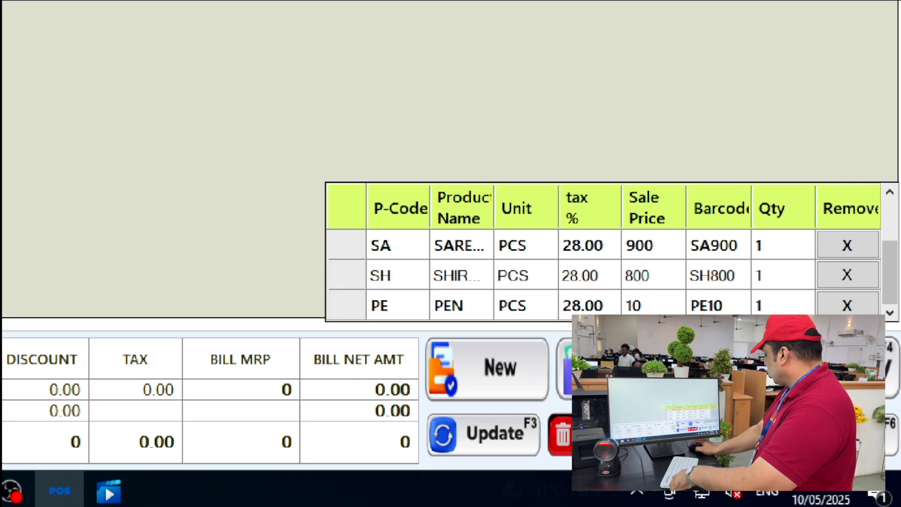
- Complete the sale and examine the product, quantity and rate lines in the enlarged receipt preview
key("F4")
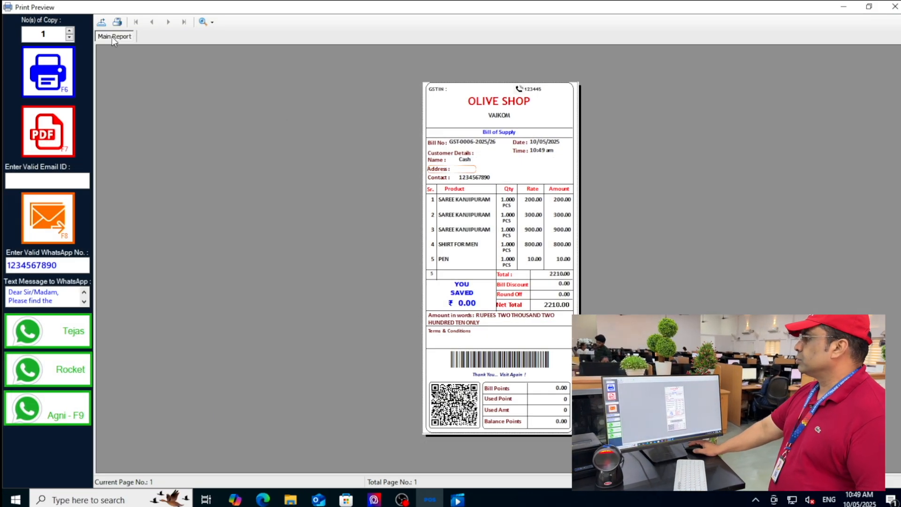
left_click(204, 22)
left_click(206, 73)
scroll(418, 192, "down", 5)
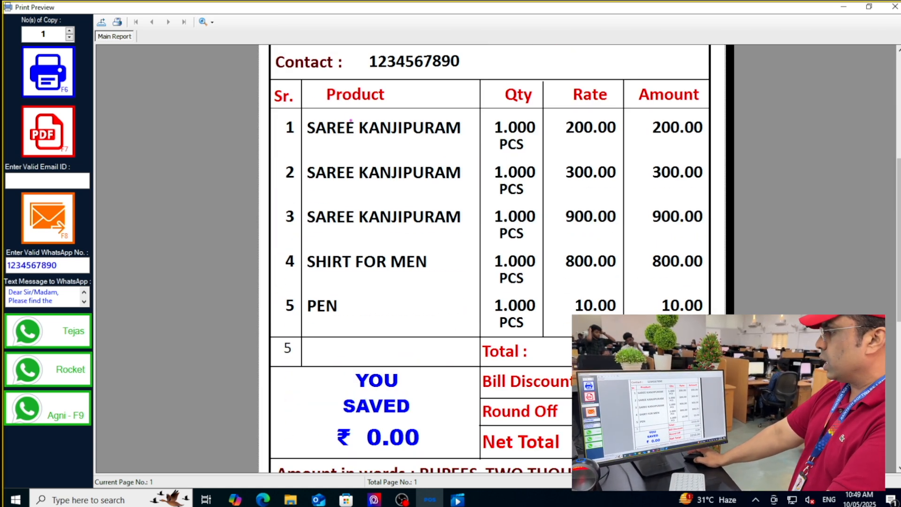
mouse_move(303, 113)
left_mouse_down()
mouse_move(356, 167)
mouse_move(473, 219)
mouse_move(629, 231)
left_mouse_up()
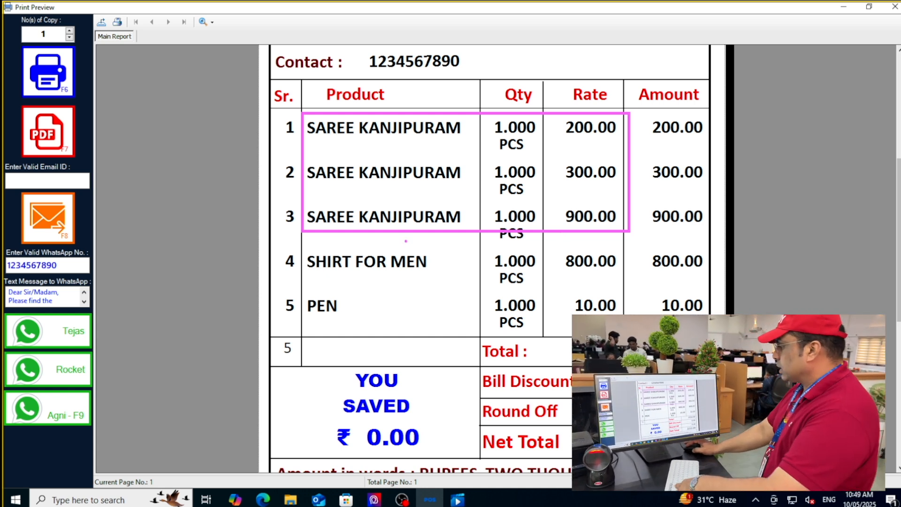
mouse_move(294, 245)
left_mouse_down()
mouse_move(366, 283)
mouse_move(618, 279)
left_mouse_up()
mouse_move(302, 290)
left_mouse_down()
mouse_move(353, 329)
mouse_move(703, 326)
left_mouse_up()
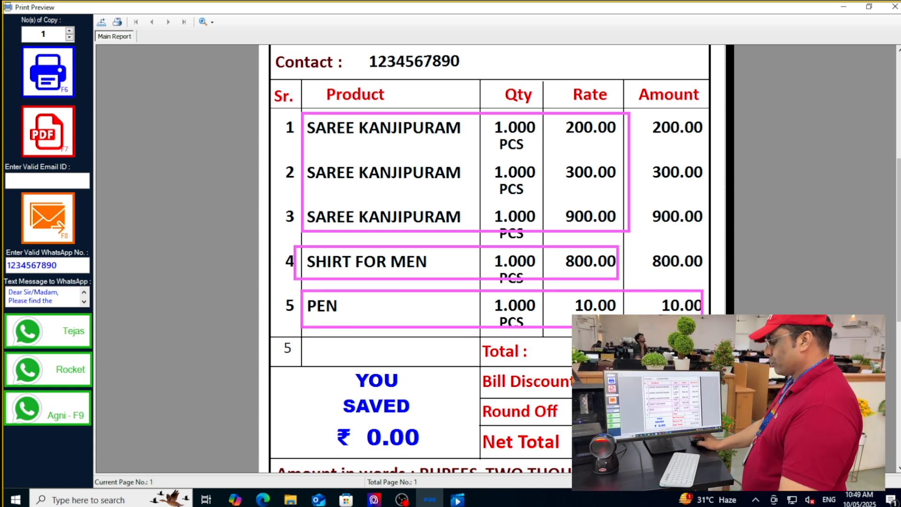
right_click(633, 269)
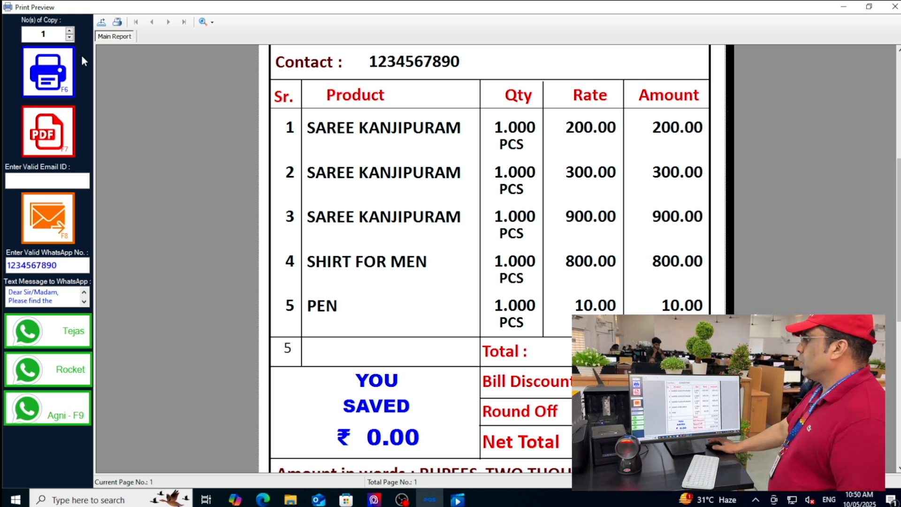
- Print the receipt and close both the print preview and the point-of-sale screen
left_click(48, 73)
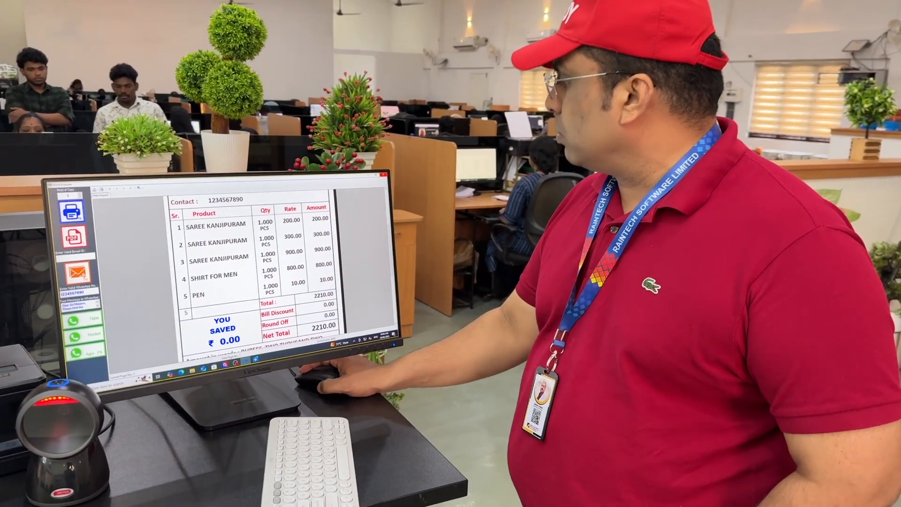
left_click(334, 189)
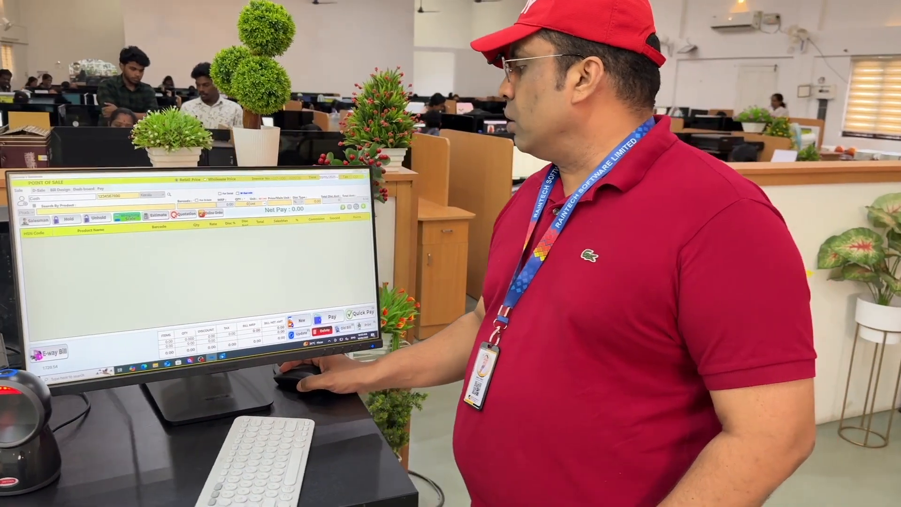
left_click(380, 172)
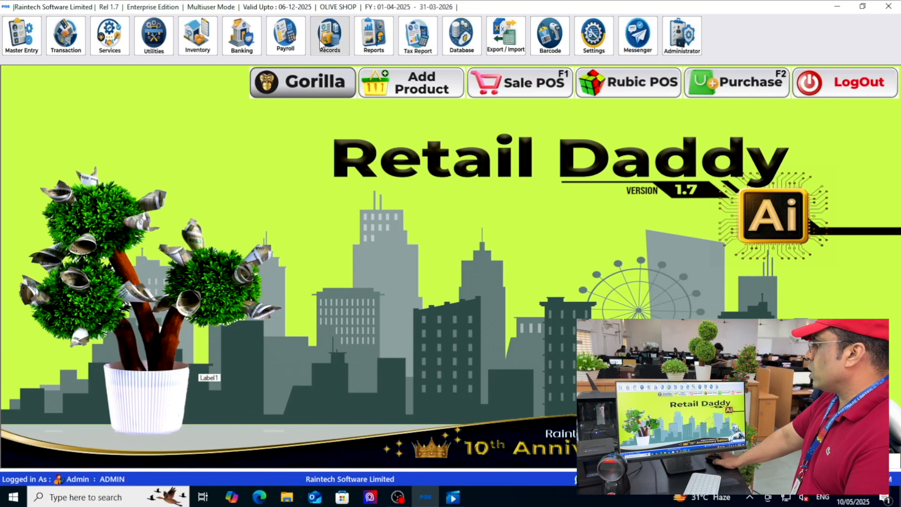
- Open the item-wise sales register tax report, examine the new sale's item and GST columns, and close the report
left_click(324, 45)
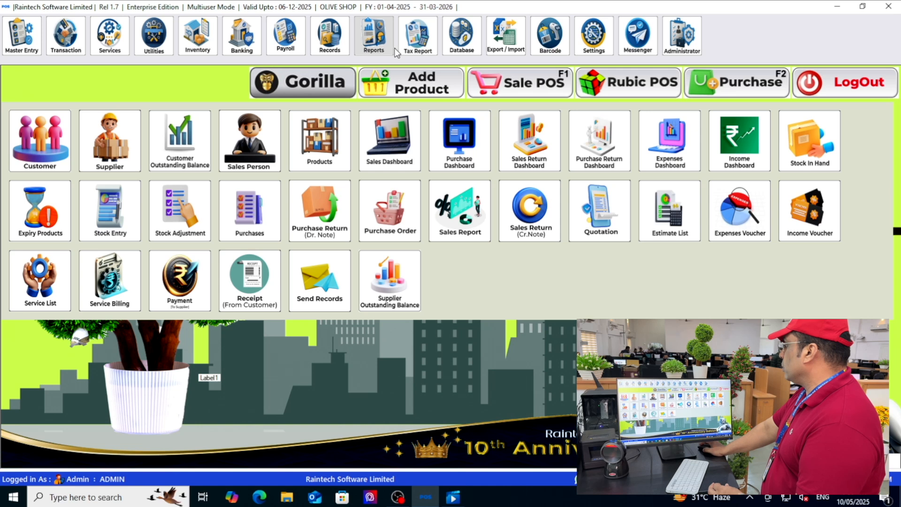
left_click(418, 37)
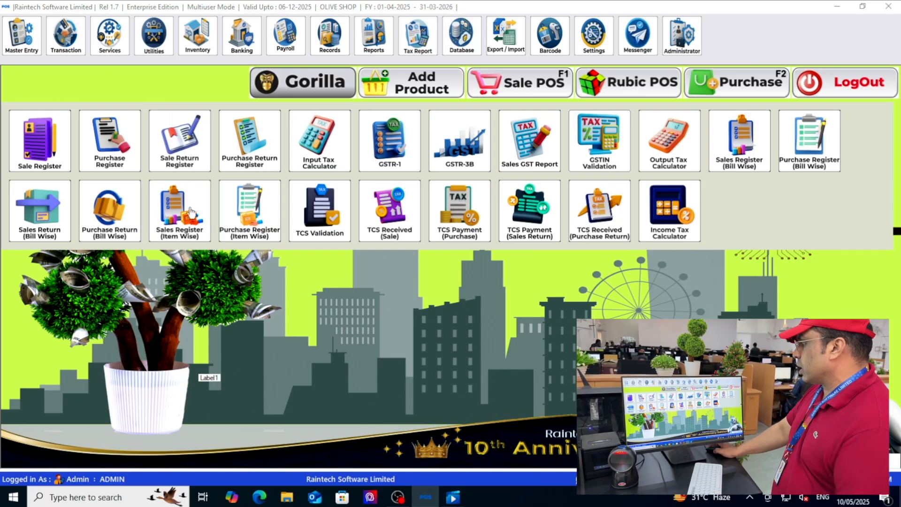
left_click(249, 204)
scroll(449, 187, "down", 7)
left_click_drag(379, 413, 430, 413)
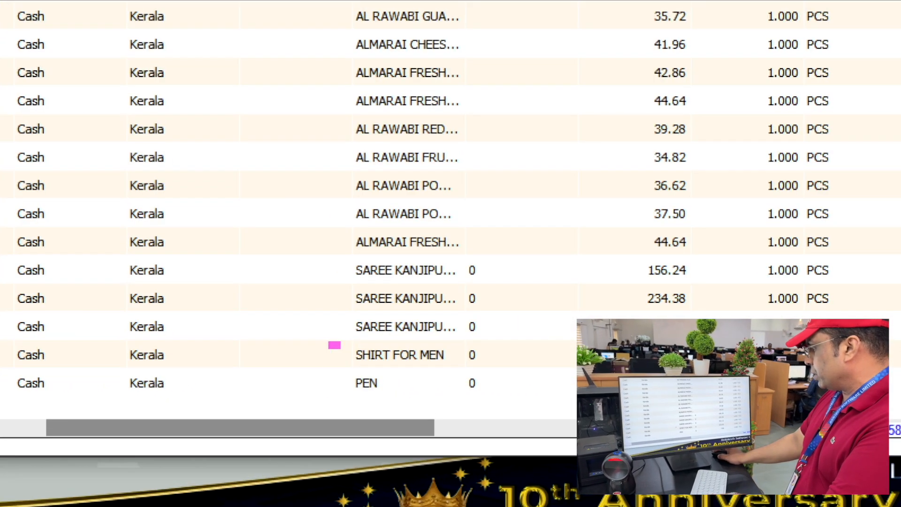
key("Escape")
left_click_drag(420, 413, 602, 415)
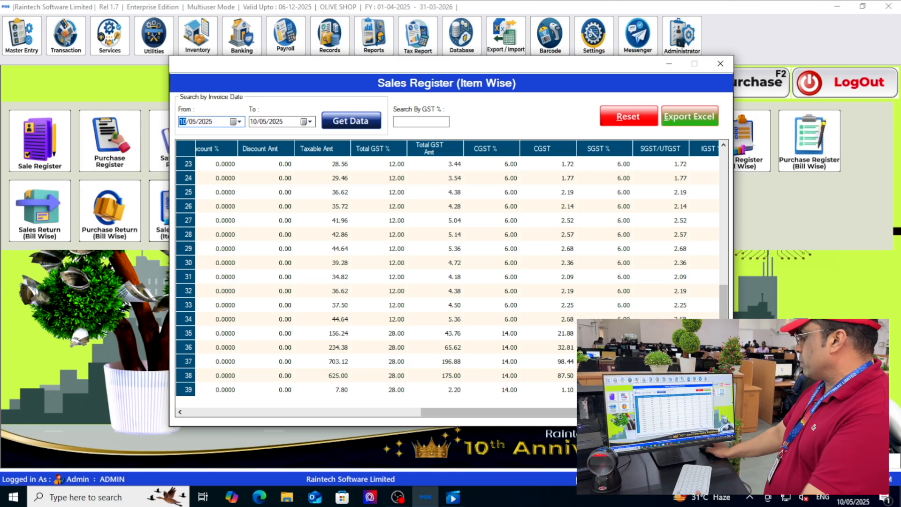
left_click(716, 66)
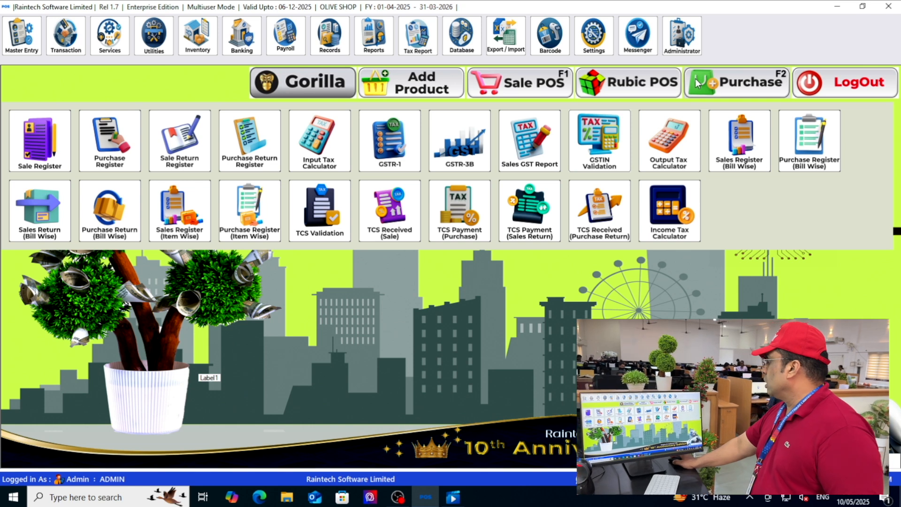
left_click(672, 45)
left_click(671, 45)
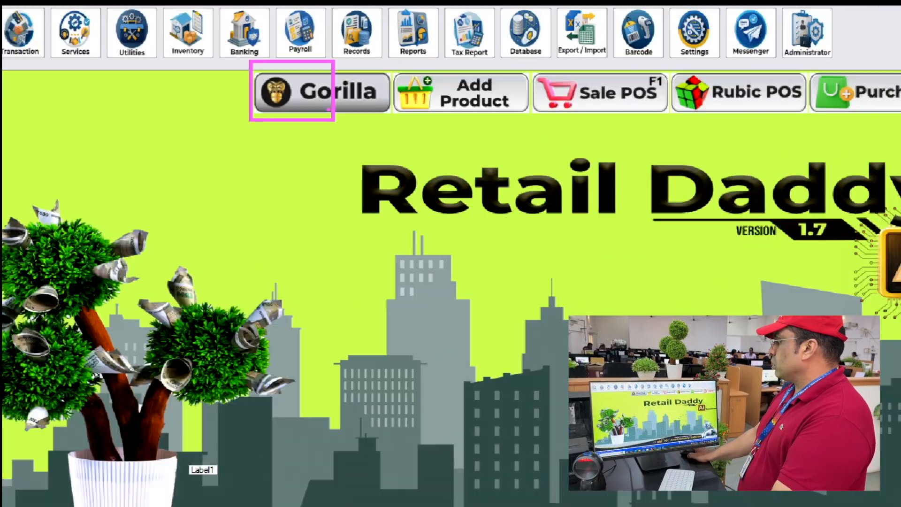
- Open the default settings of the product list and save 12 as the default GST rate
left_click(298, 103)
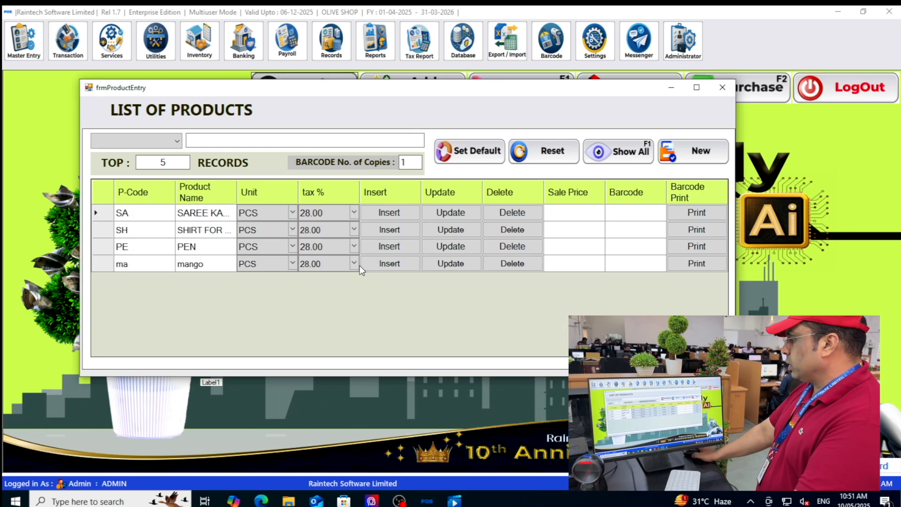
left_click(309, 261)
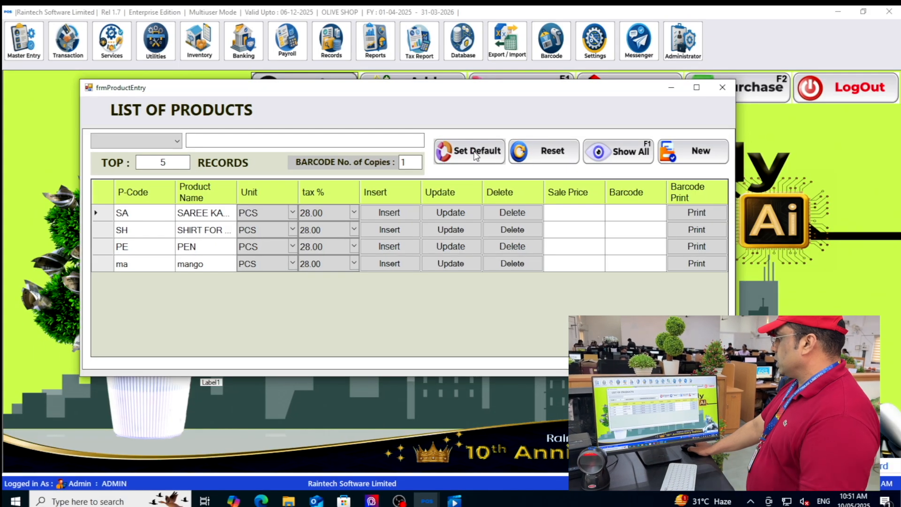
left_click(470, 148)
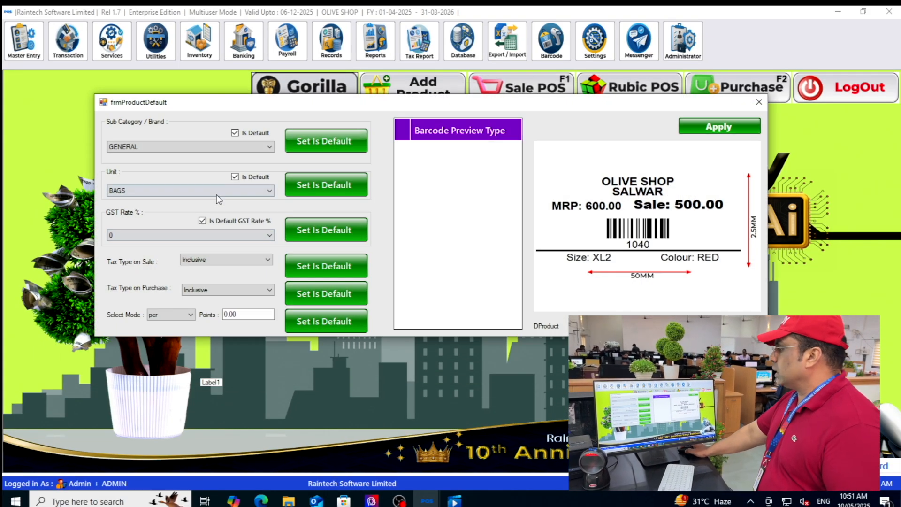
left_click(190, 235)
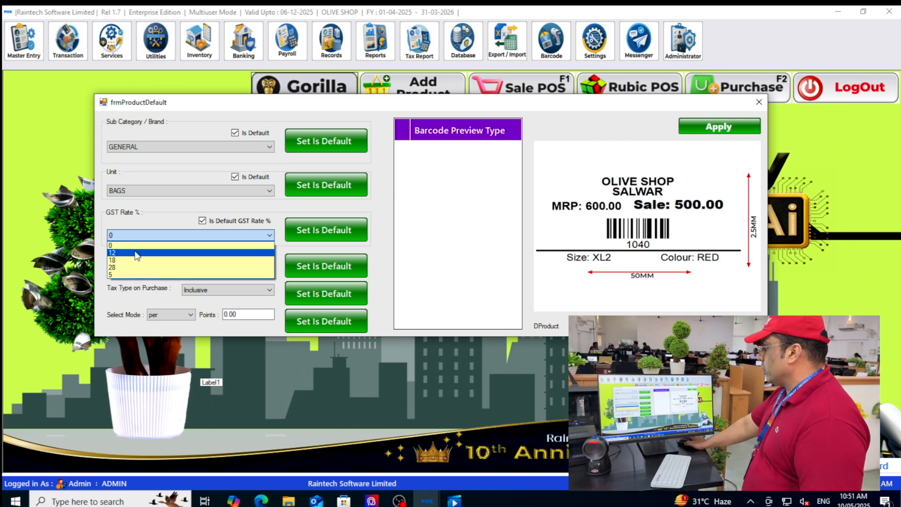
left_click(135, 252)
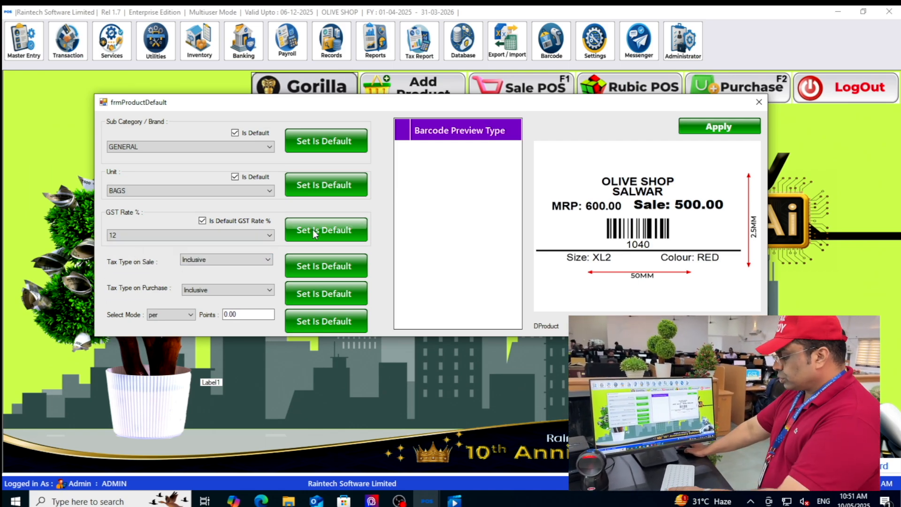
left_click(314, 230)
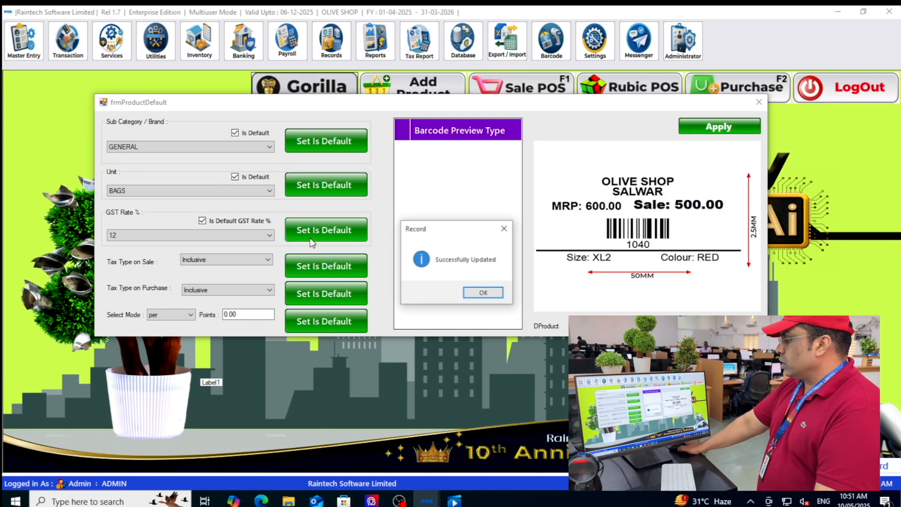
- Save PIECES as the default unit in the product defaults and close the settings window
left_click(590, 333)
left_click(222, 167)
scroll(185, 292, "down", 4)
scroll(183, 383, "down", 1)
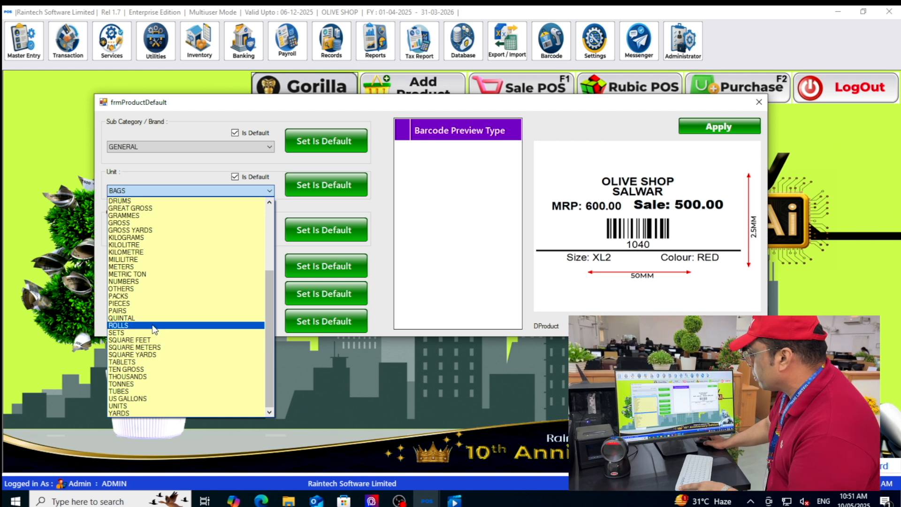
left_click(157, 303)
left_click(316, 192)
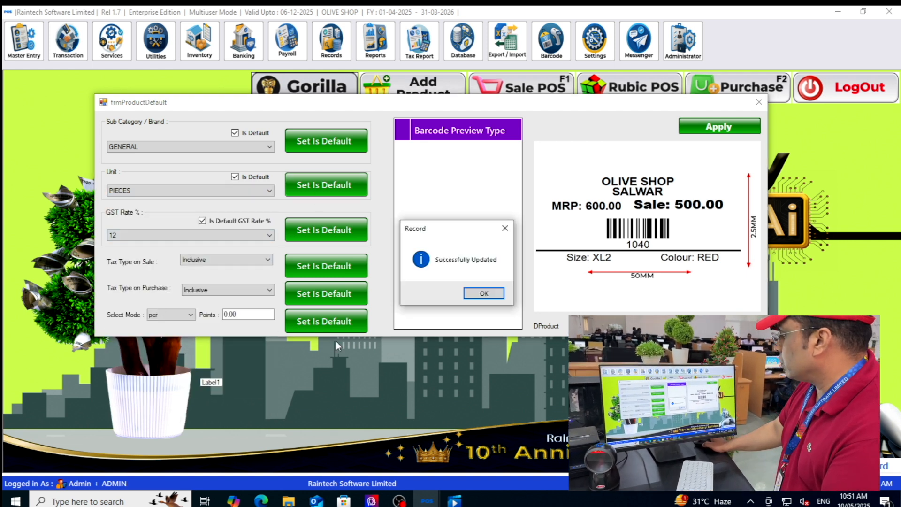
left_click(487, 295)
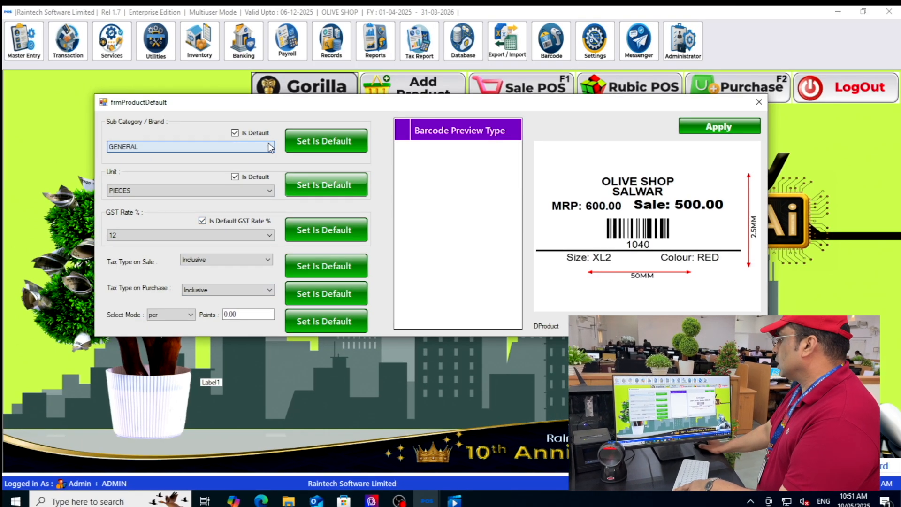
left_click(759, 101)
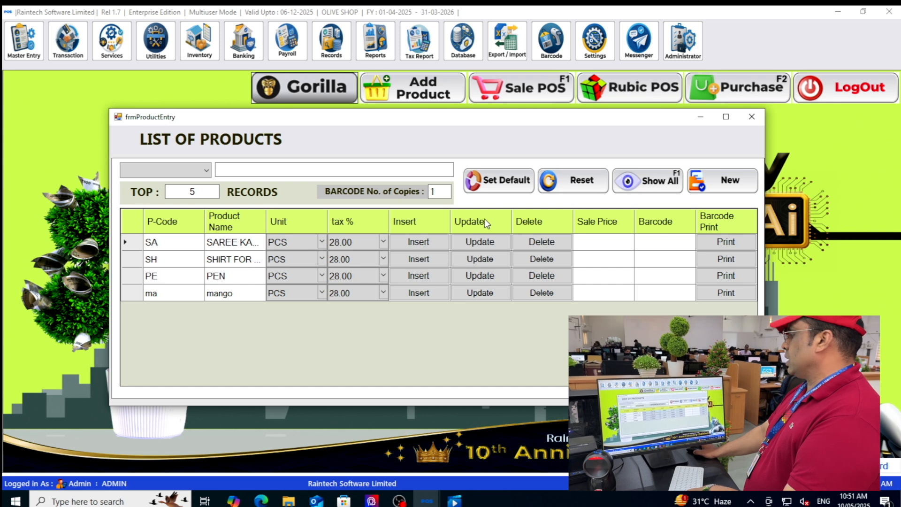
- Add a new product with the code HE and the name HEADSET to the product list and save it
left_click(716, 172)
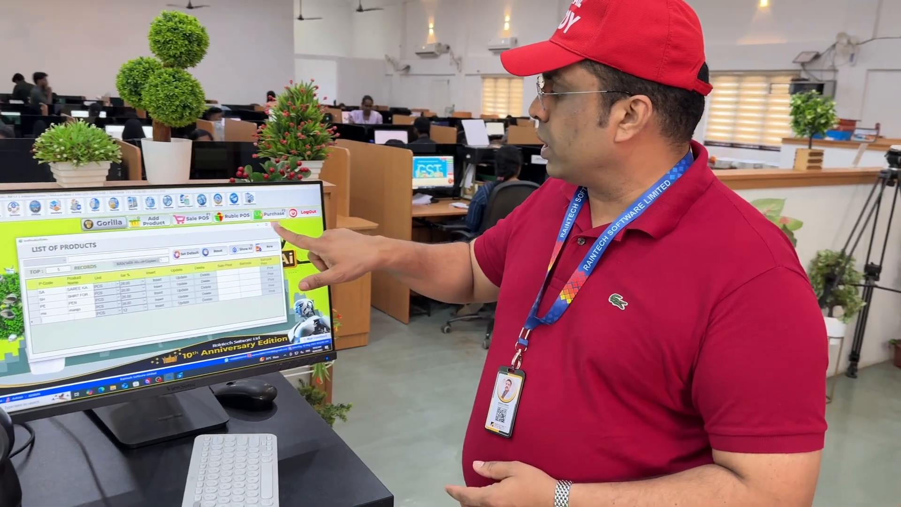
left_click(254, 222)
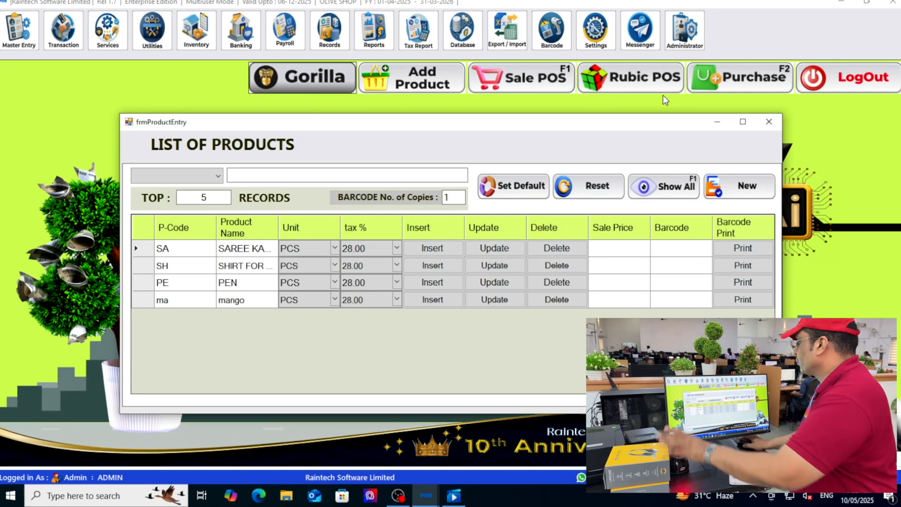
left_click(752, 192)
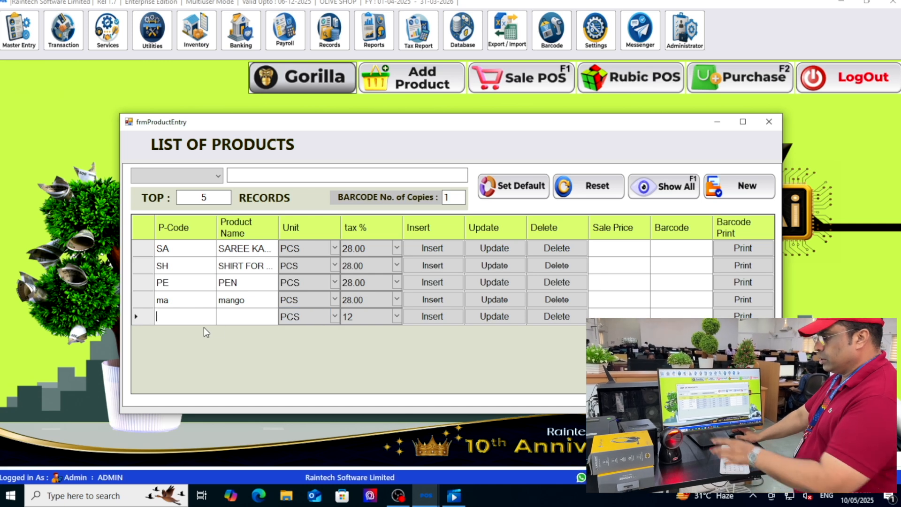
type("HE")
key("Tab")
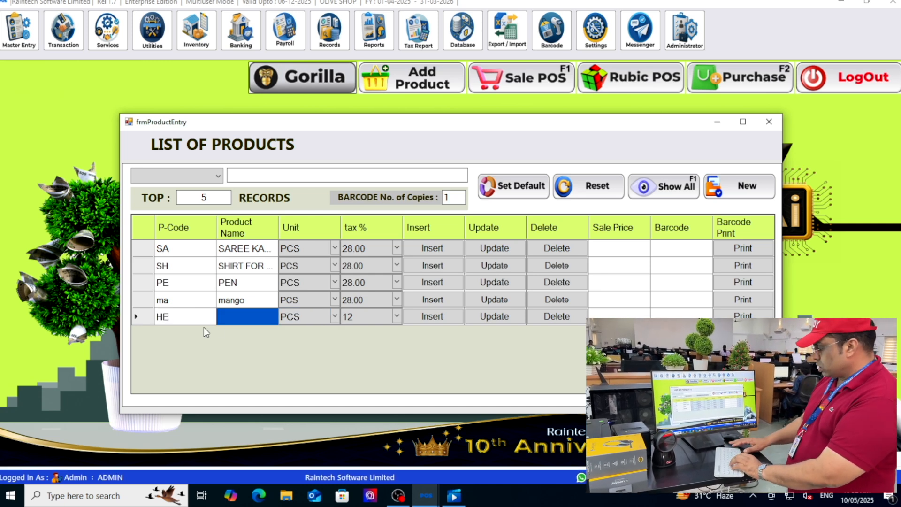
type("HEADSE")
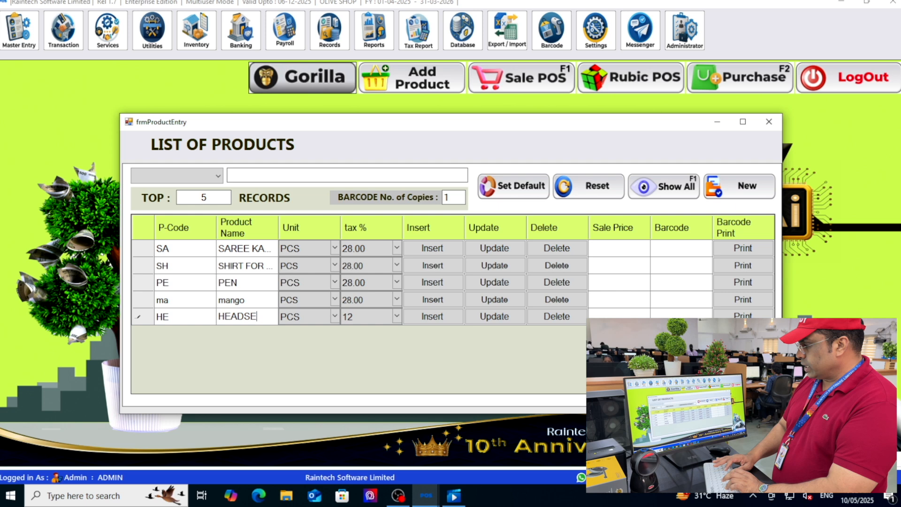
key("Return")
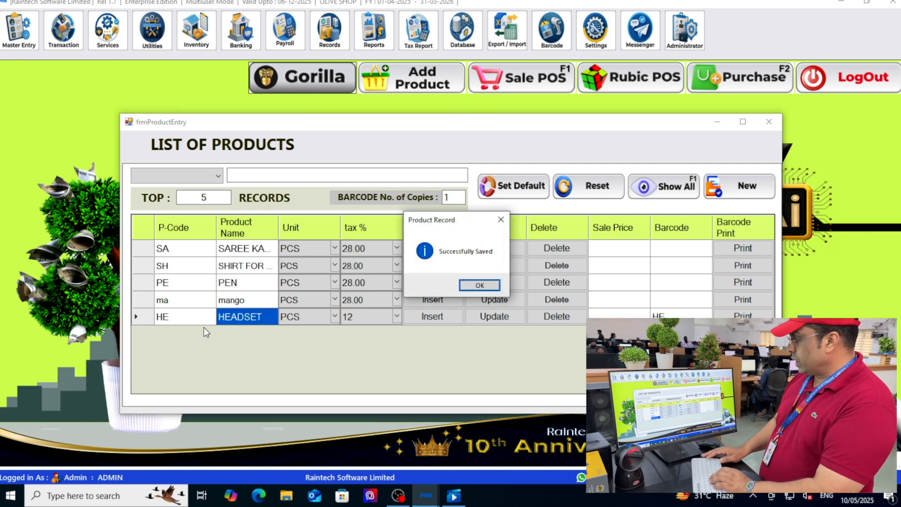
key("Return")
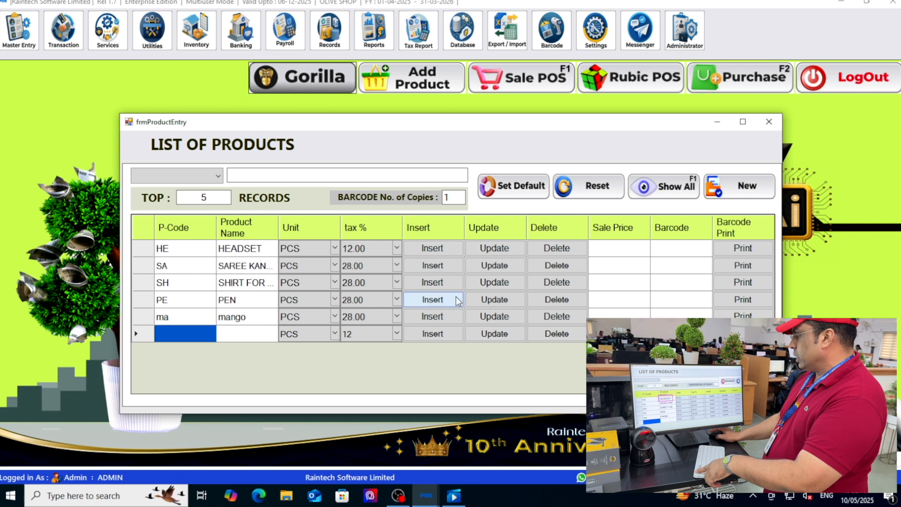
- Generate the HEADSET barcode label at a sale price of 800 and select Bar Code Printer R220 for printing it
left_click(620, 247)
type("1")
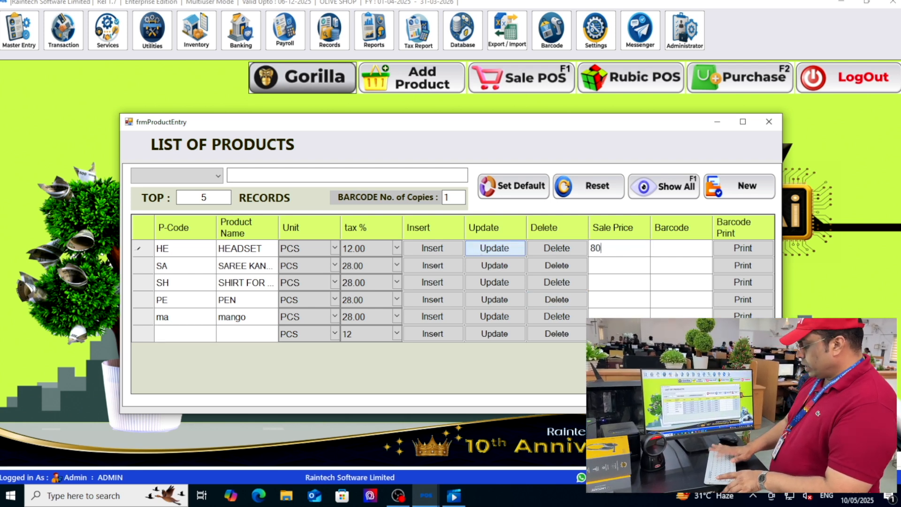
left_click(477, 252)
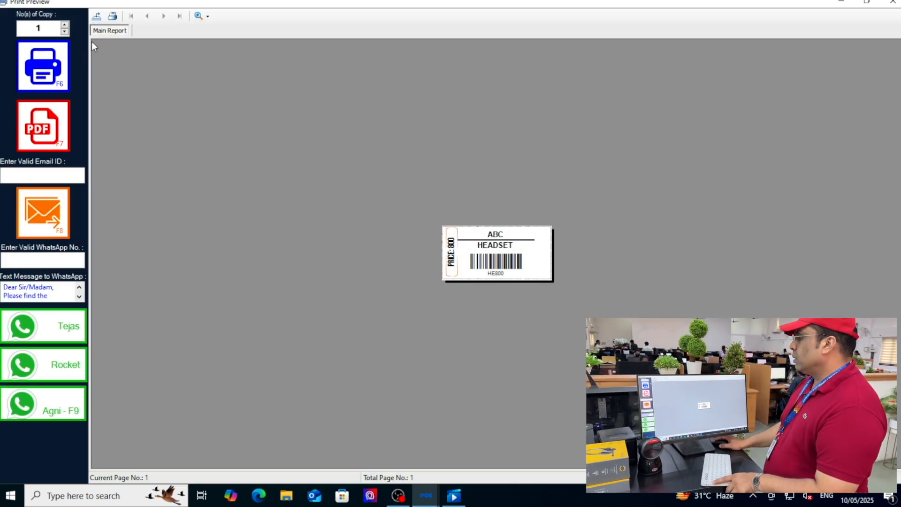
left_click(113, 17)
left_click(29, 93)
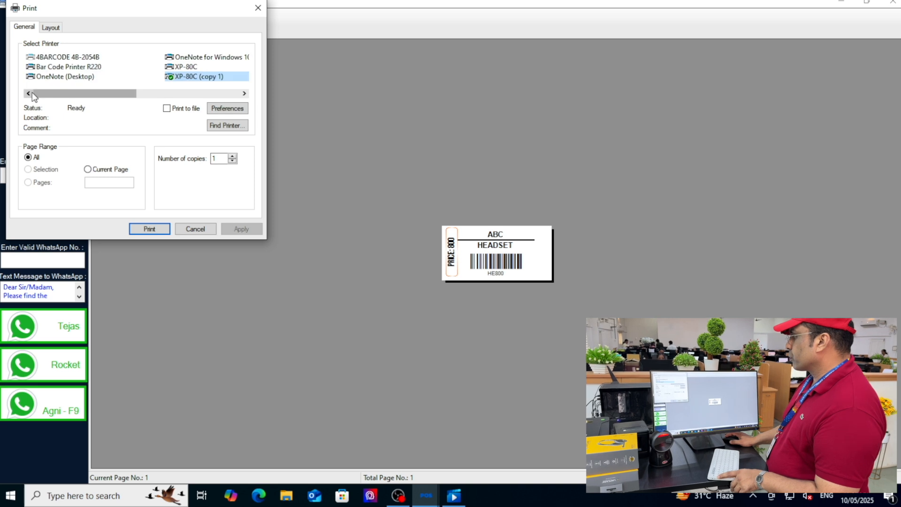
left_click(69, 66)
- Set the USER stock's label width to 50 mm in the printer preferences and print 5 copies of the label
left_click(228, 108)
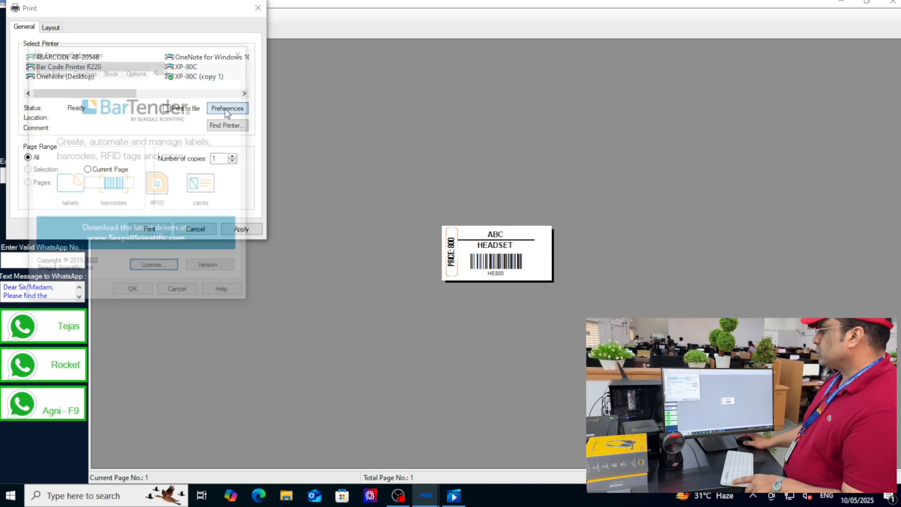
left_click(84, 71)
left_click(45, 72)
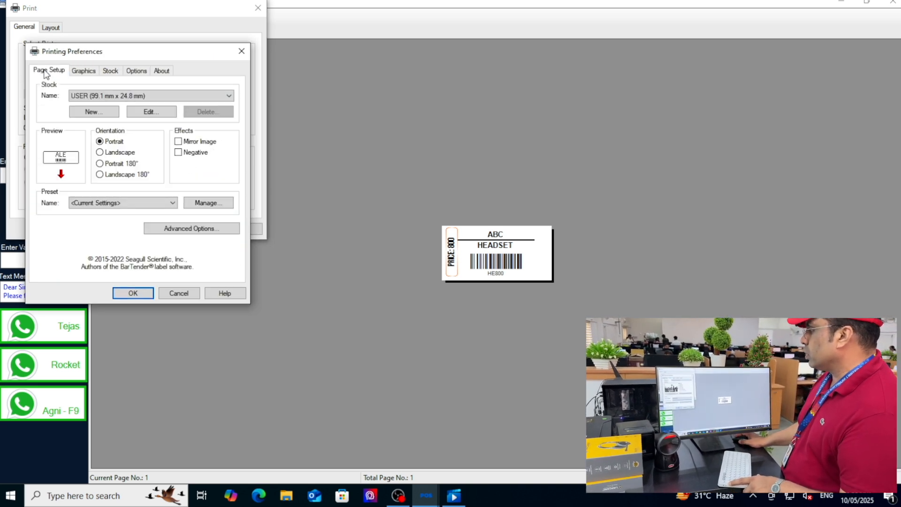
left_click(151, 95)
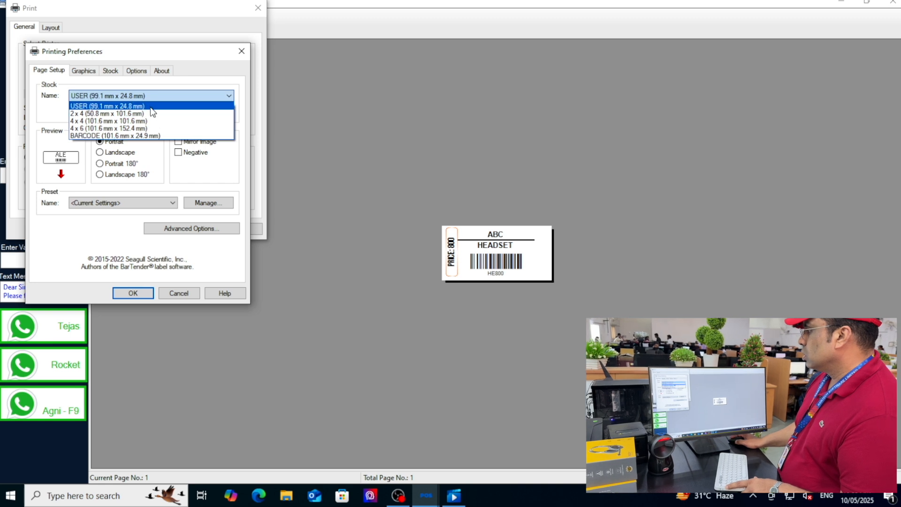
left_click(151, 108)
left_click(148, 112)
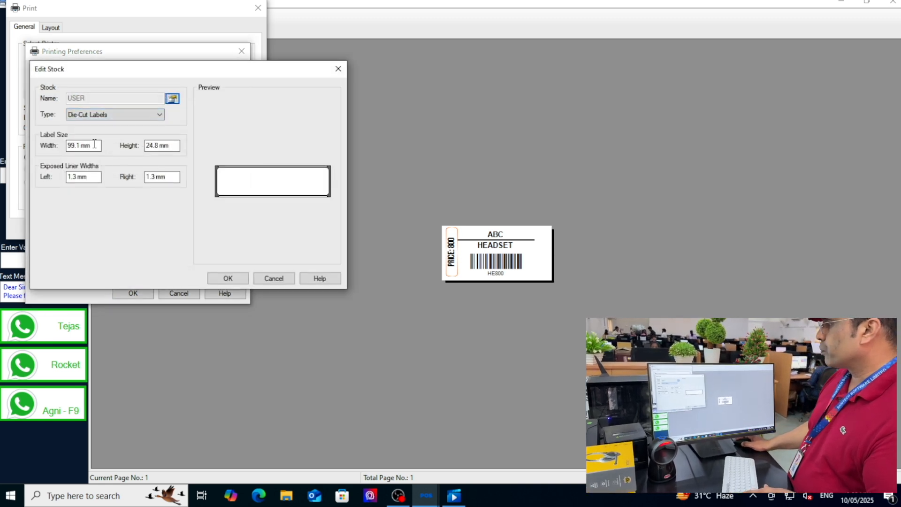
type("50")
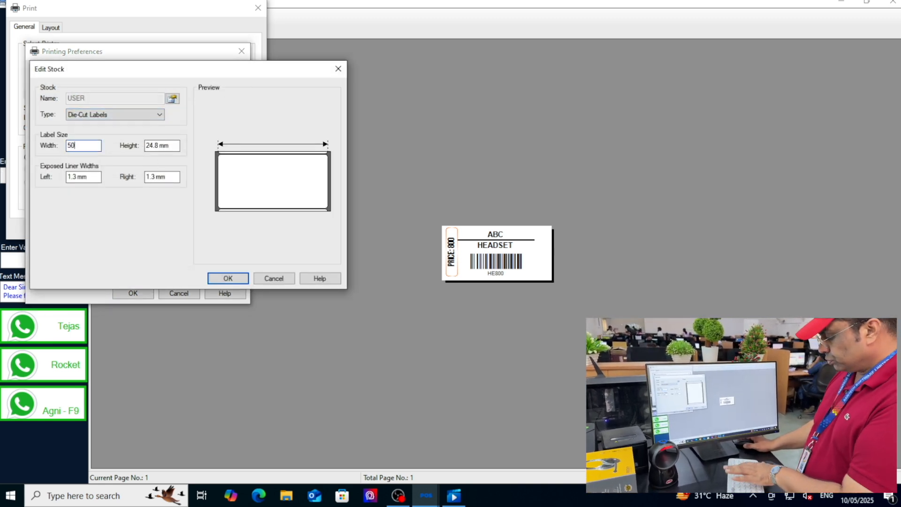
left_click(236, 282)
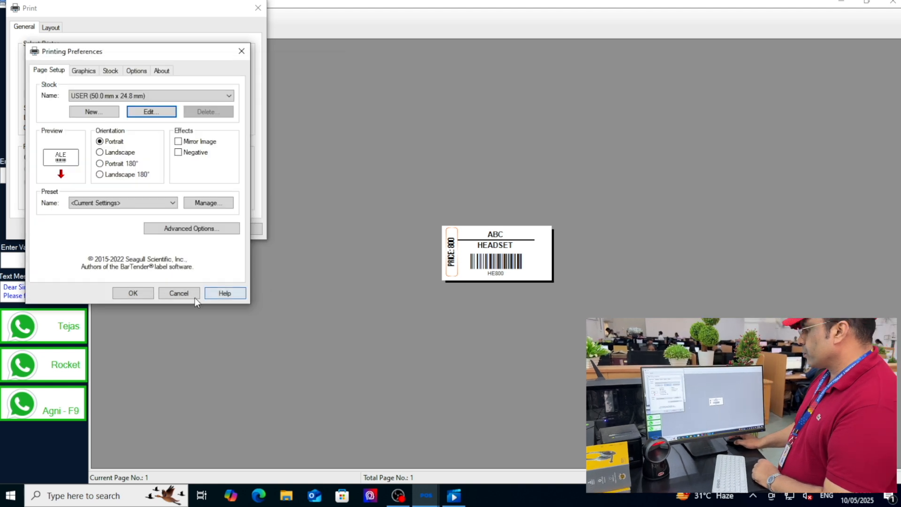
left_click(132, 293)
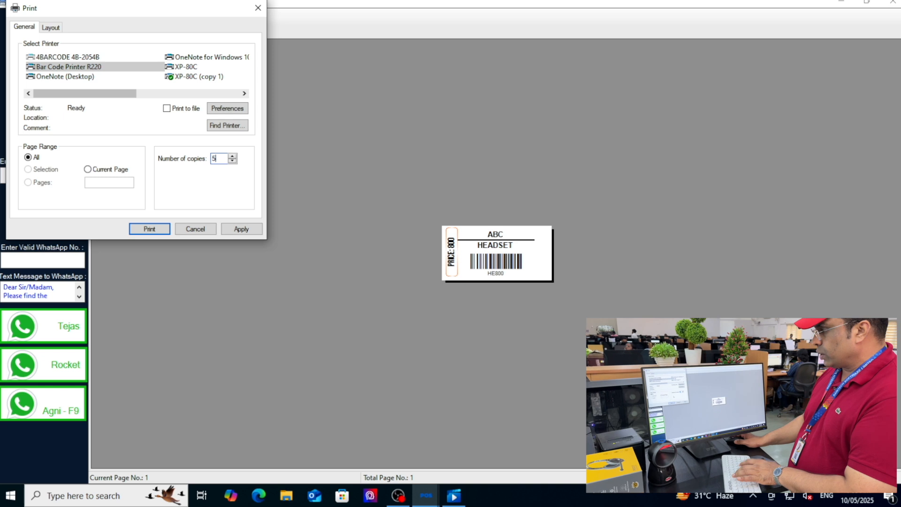
left_click(146, 229)
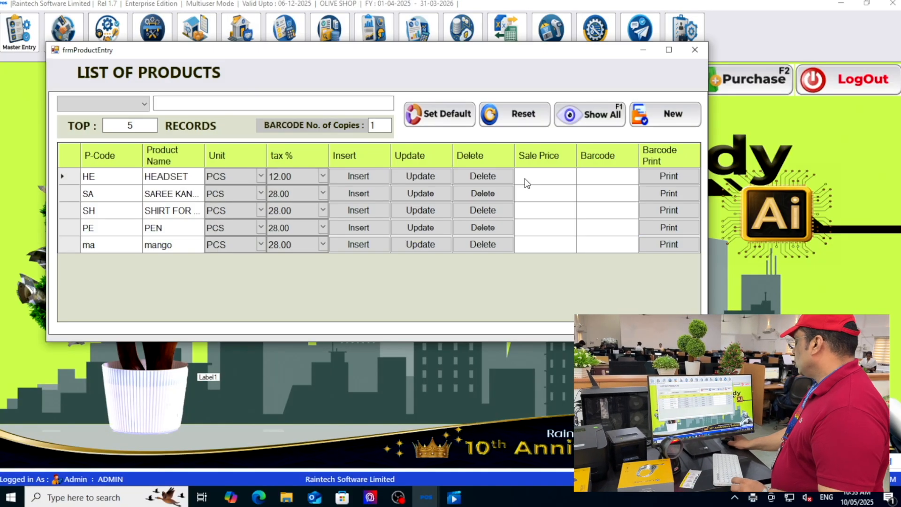
- Generate a HEADSET barcode label at a sale price of 400 and enlarge its preview to 300%
left_click(535, 175)
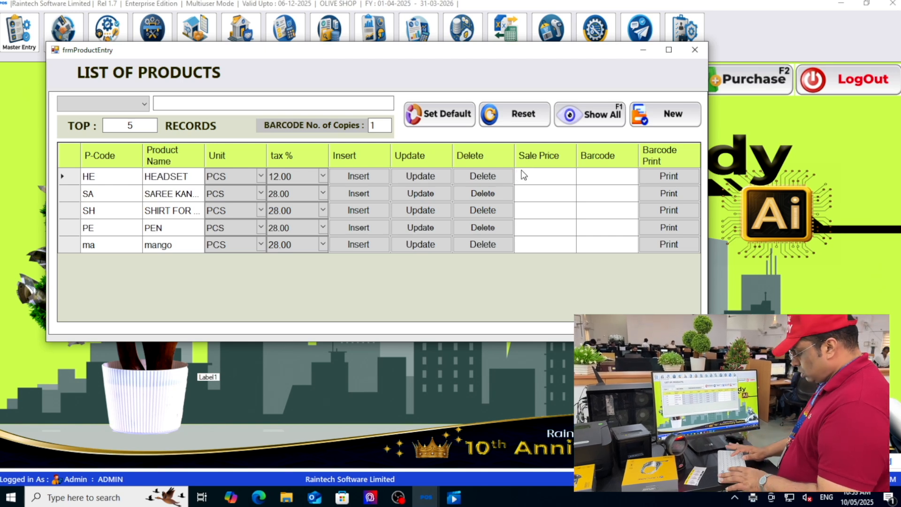
type("400")
key("Return")
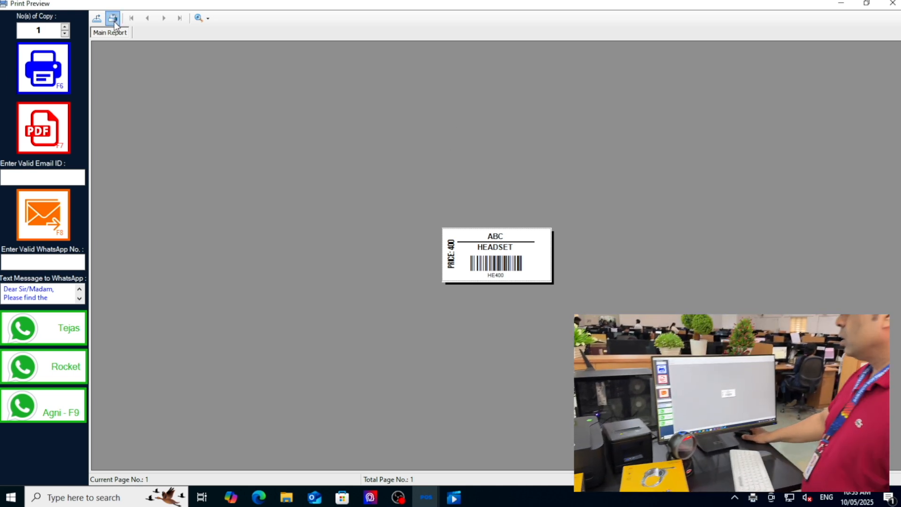
left_click(208, 18)
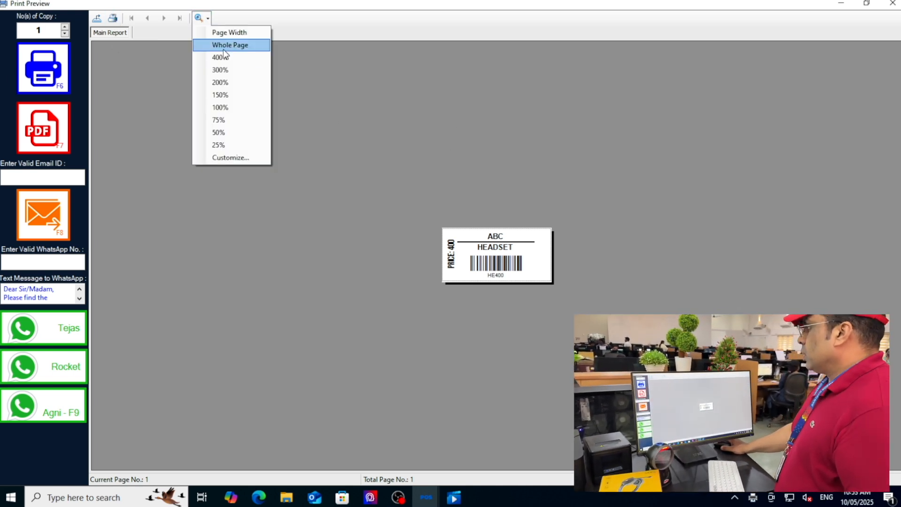
left_click(238, 73)
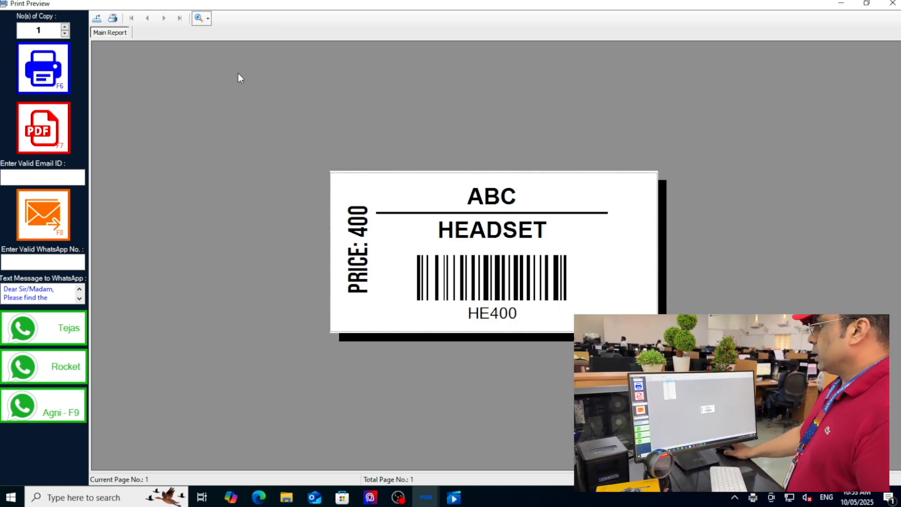
- Print 6 copies of the 400-price label on Bar Code Printer R220 with the USER stock's label width set to 50 mm
left_click(112, 18)
left_click(29, 96)
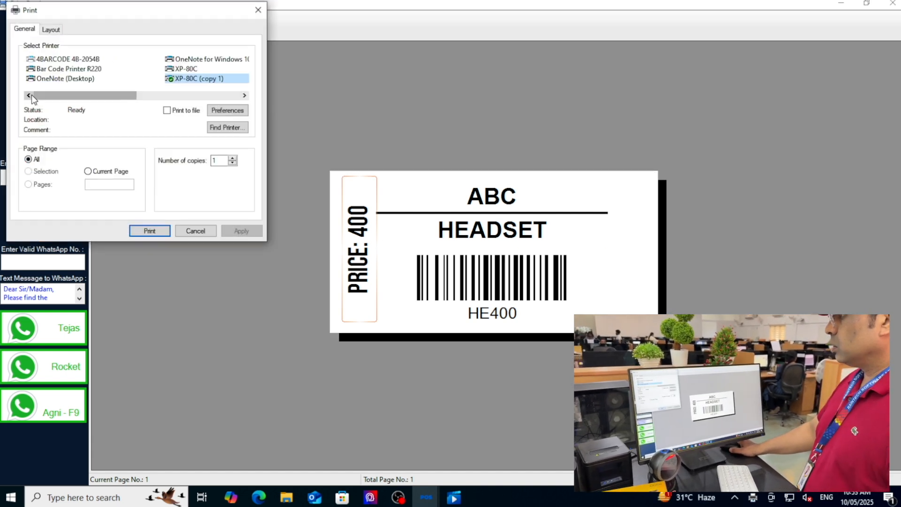
left_click(75, 69)
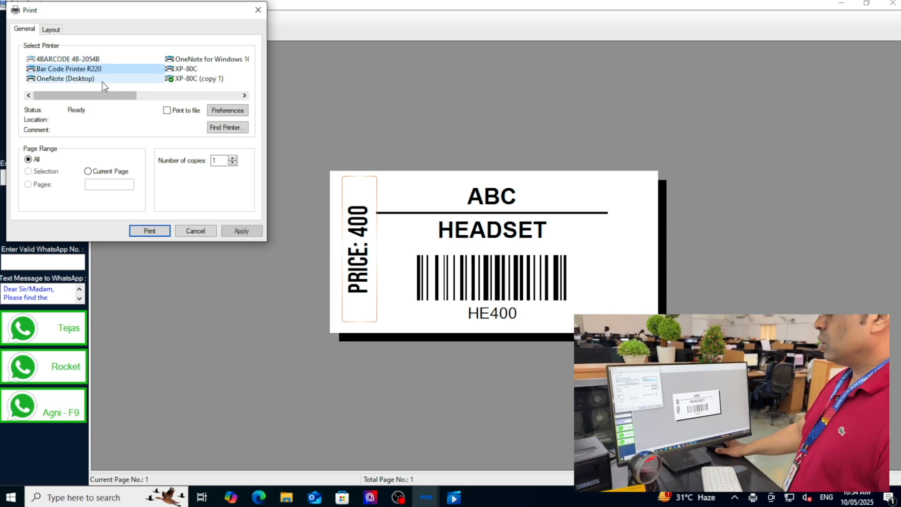
left_click(227, 110)
left_click(49, 72)
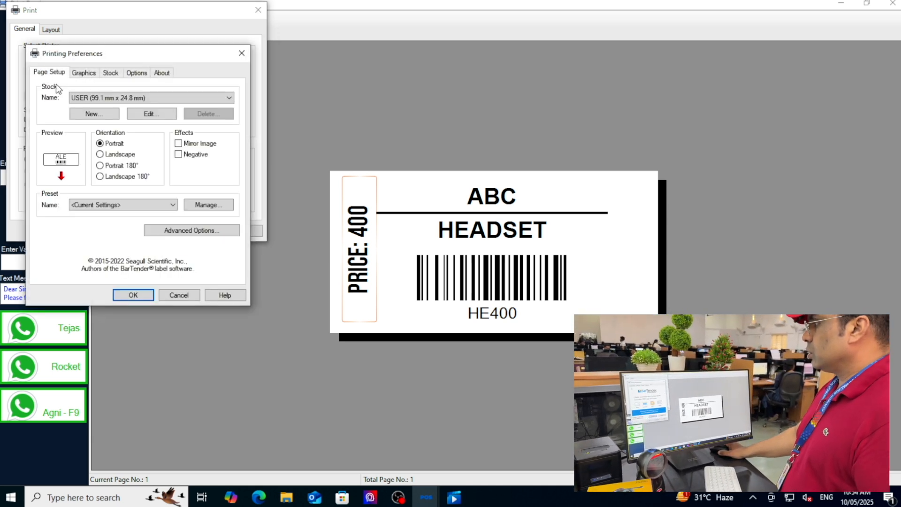
left_click(148, 110)
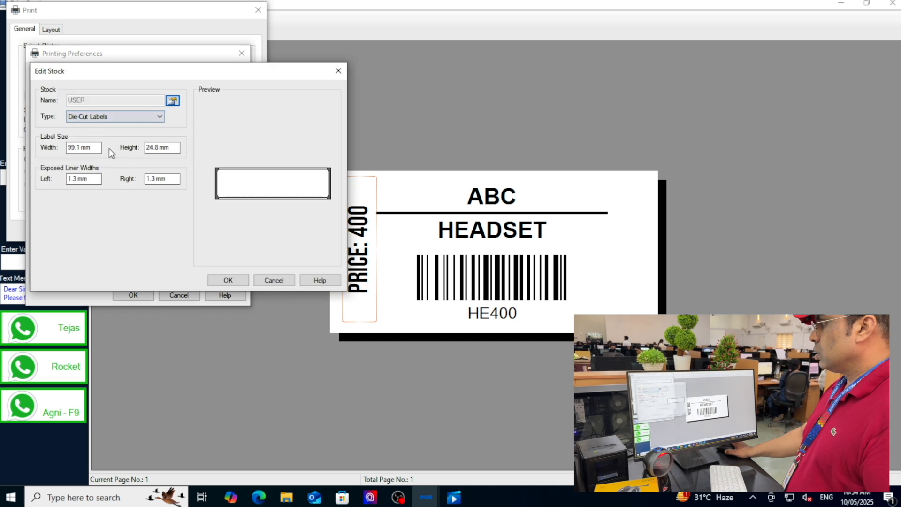
type("50")
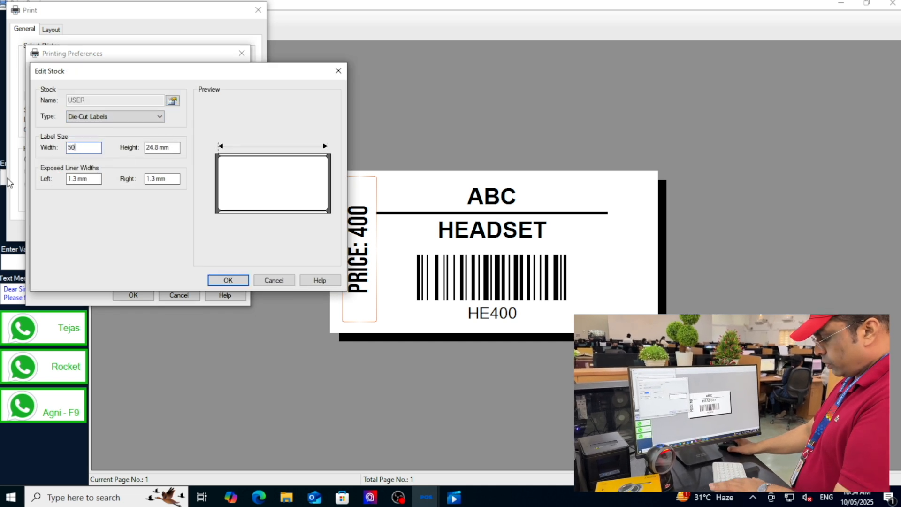
left_click(216, 280)
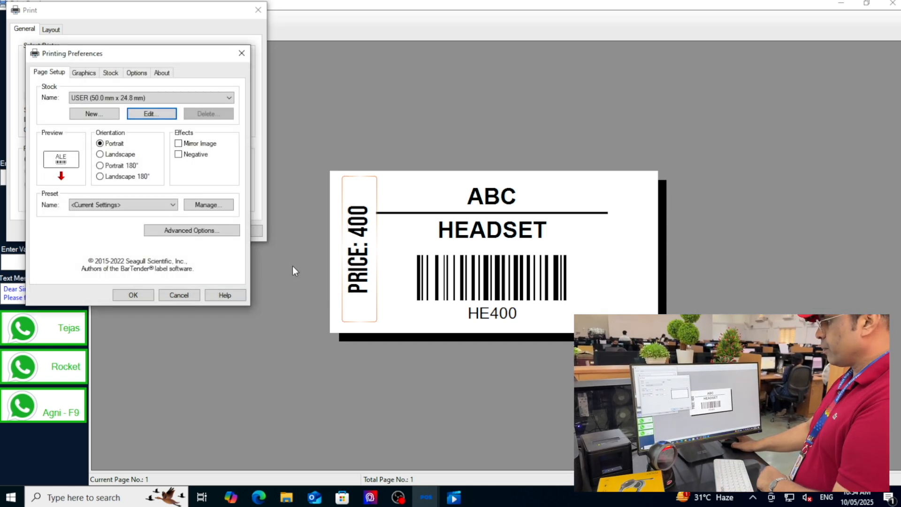
left_click(145, 295)
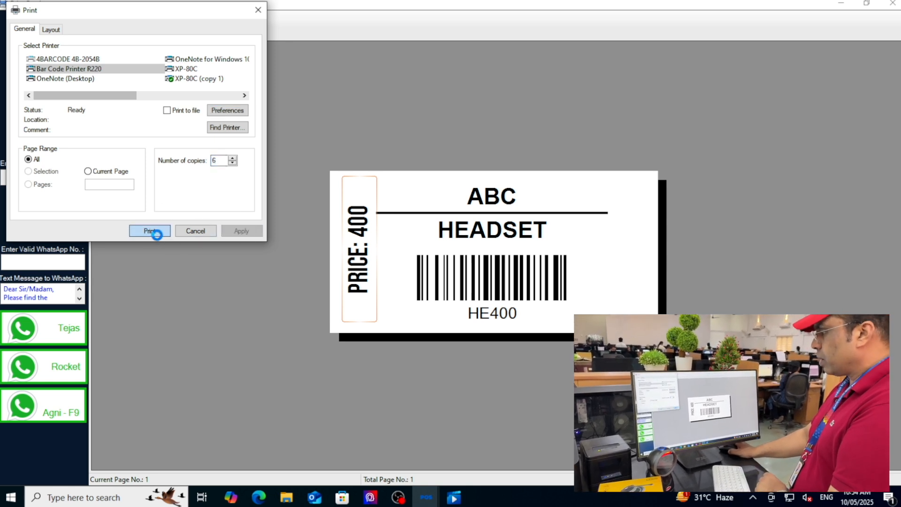
left_click(157, 233)
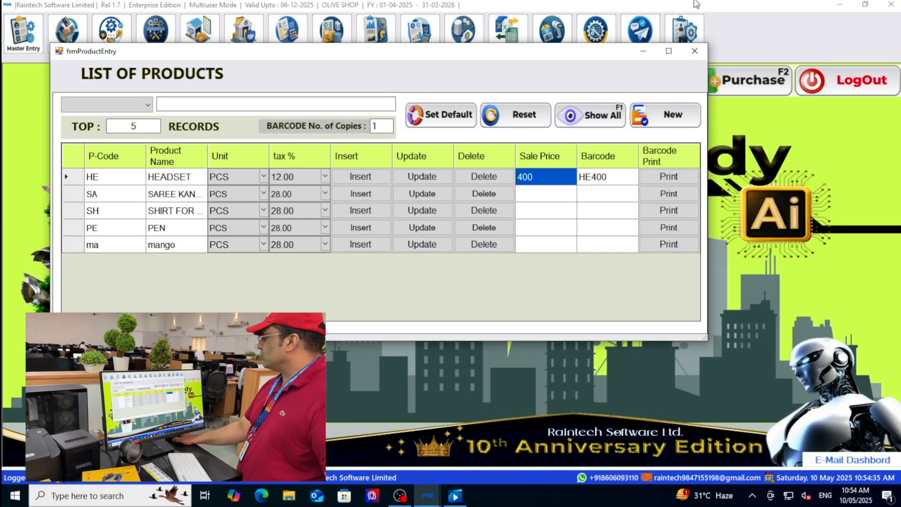
- Close the product list, open the point-of-sale screen and bill the headset barcodes HE400 and HE800
left_click(695, 51)
left_click(531, 82)
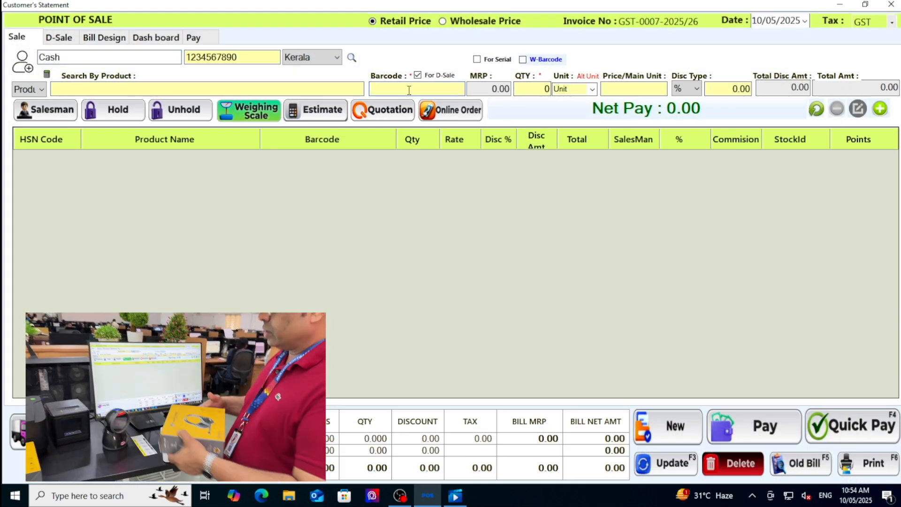
type("HE400")
key("Return")
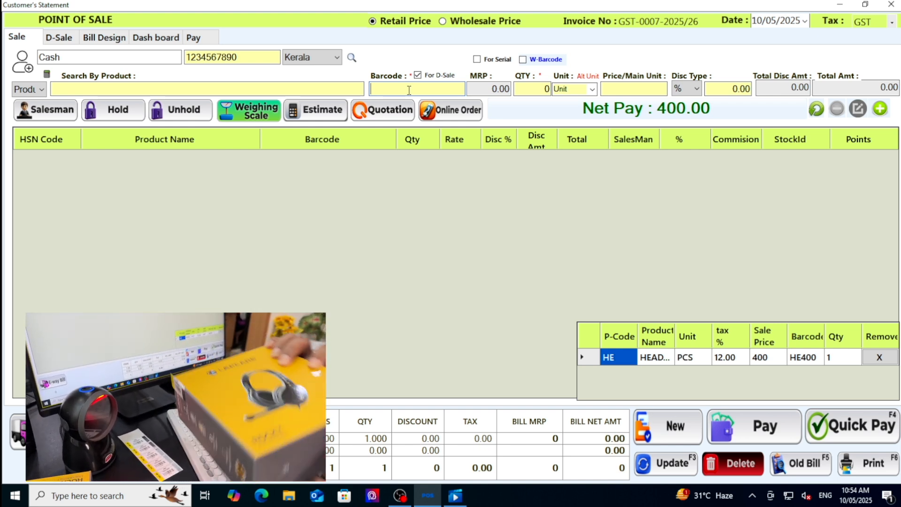
type("HE800")
key("Return")
- Complete the headset sale with quick payment and examine the two rate lines in the receipt preview enlarged to 300%
left_click(867, 437)
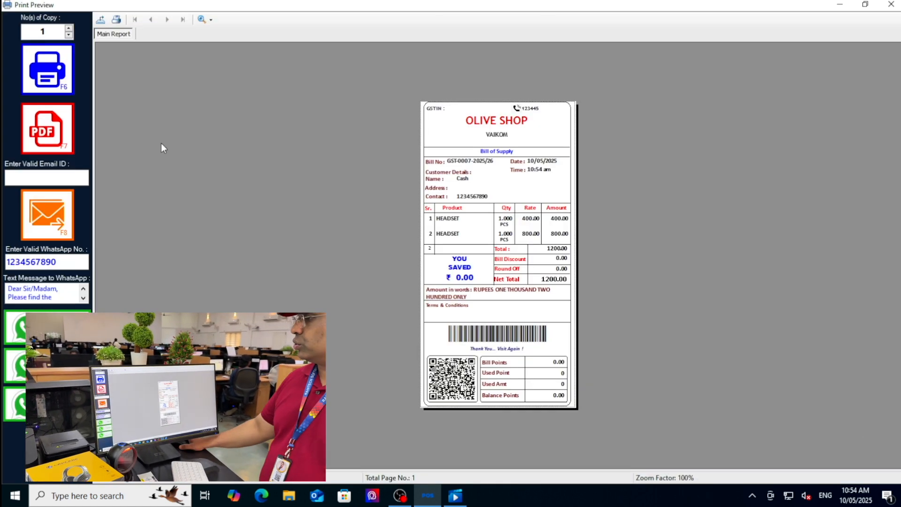
left_click(212, 21)
left_click(238, 67)
scroll(486, 280, "down", 3)
left_click(585, 275)
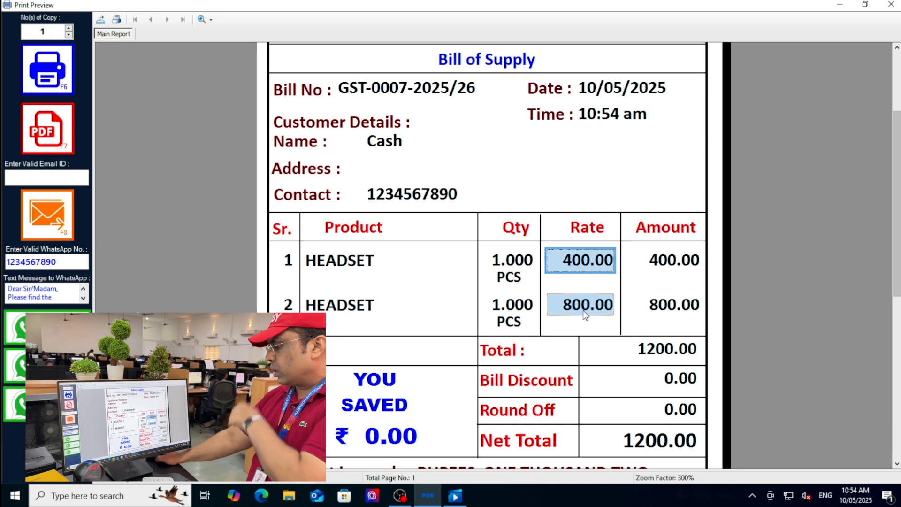